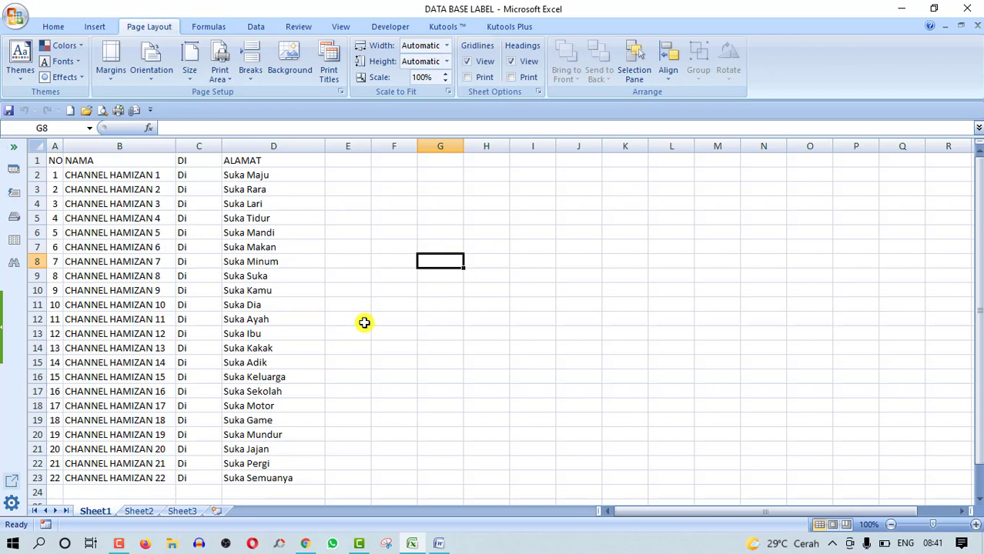
# Point out the NAMA, Di and ALAMAT columns in the label data workbook.
pyautogui.click(339, 286)
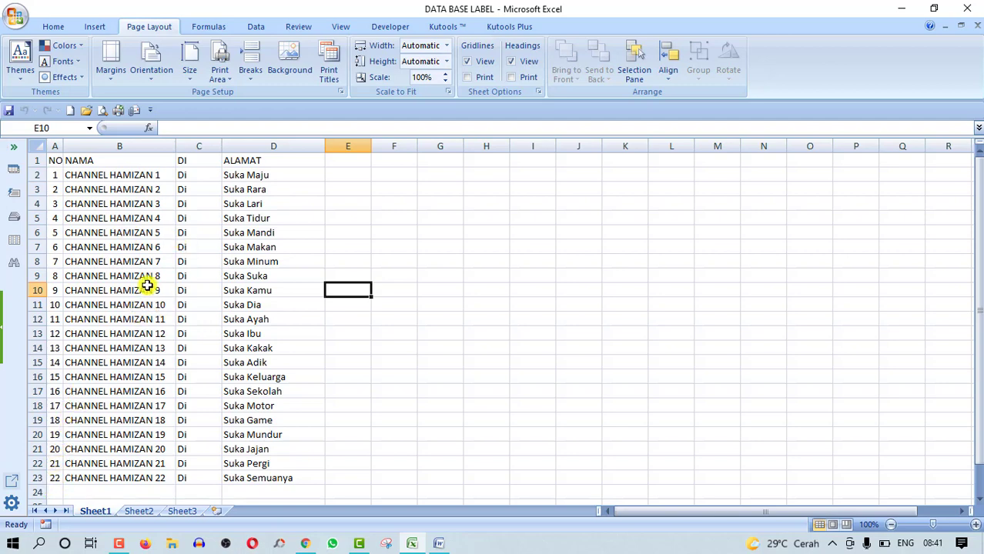
pyautogui.click(149, 194)
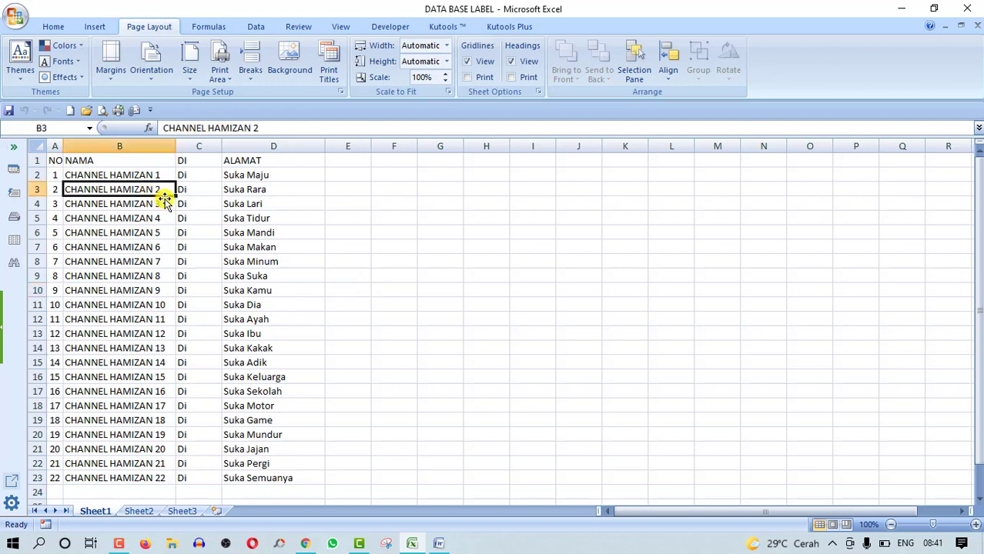
pyautogui.click(191, 204)
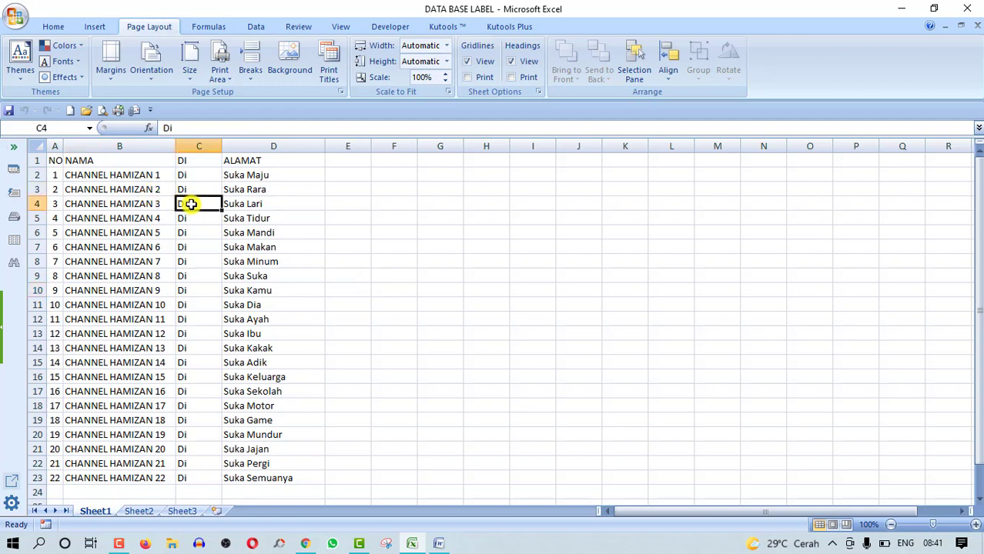
pyautogui.click(255, 191)
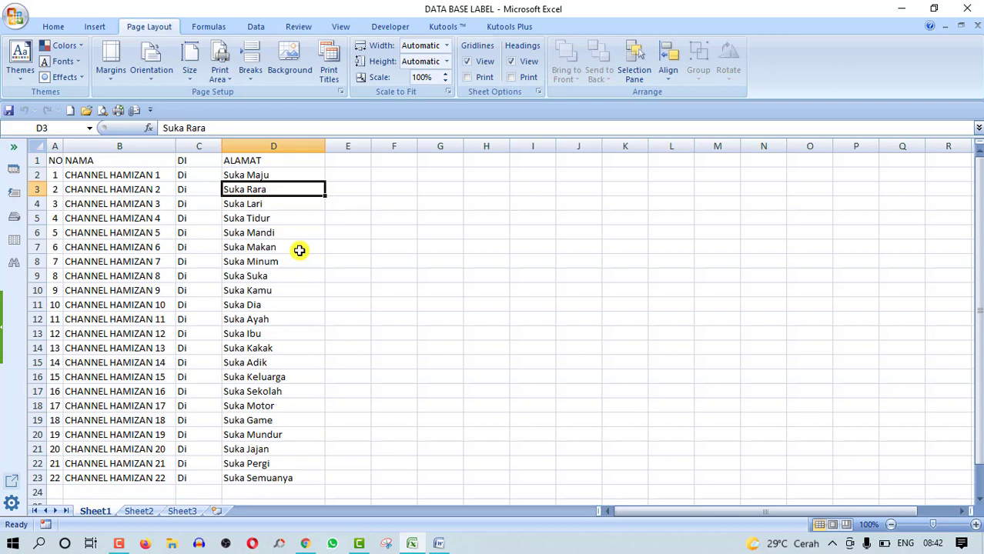
# Save the DATA BASE LABEL workbook with Ctrl+S and close the Excel window.
pyautogui.click(347, 276)
pyautogui.write('s')
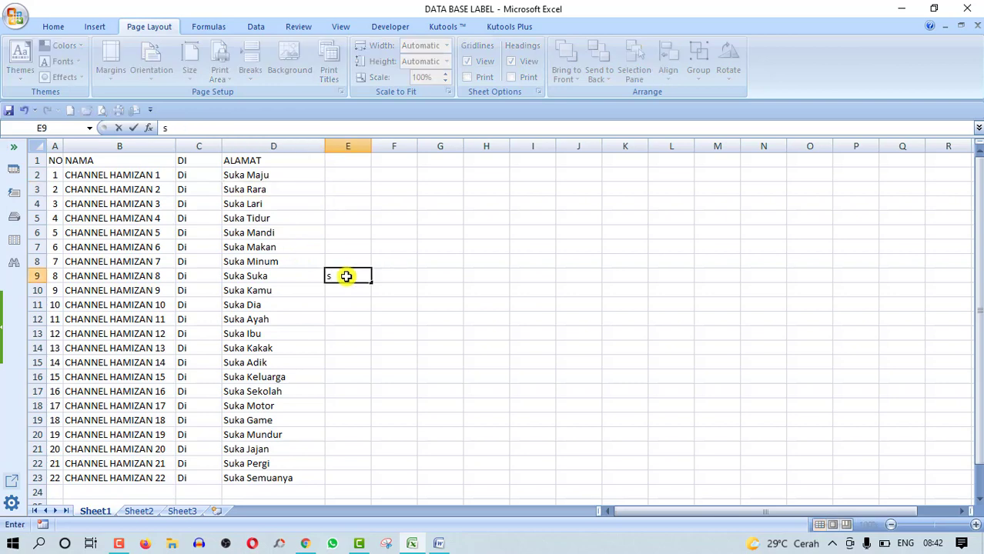
pyautogui.press('BackSpace')
pyautogui.press('Escape')
pyautogui.hotkey('ctrl', 's')
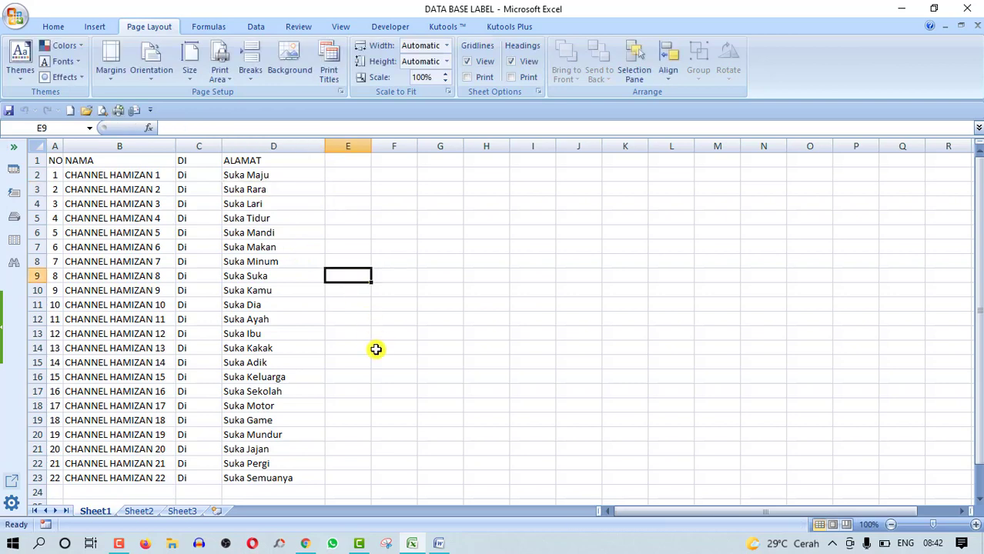
pyautogui.click(375, 350)
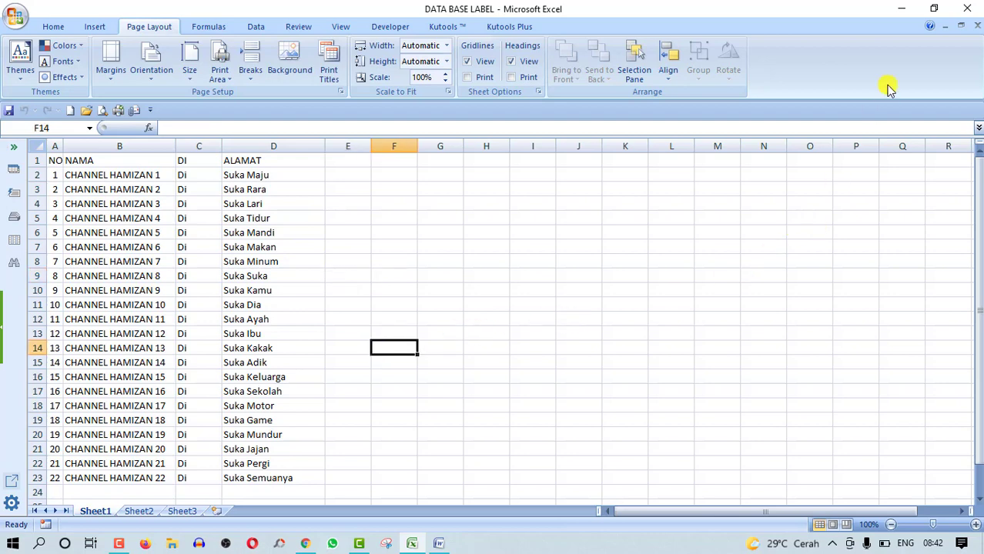
pyautogui.click(961, 9)
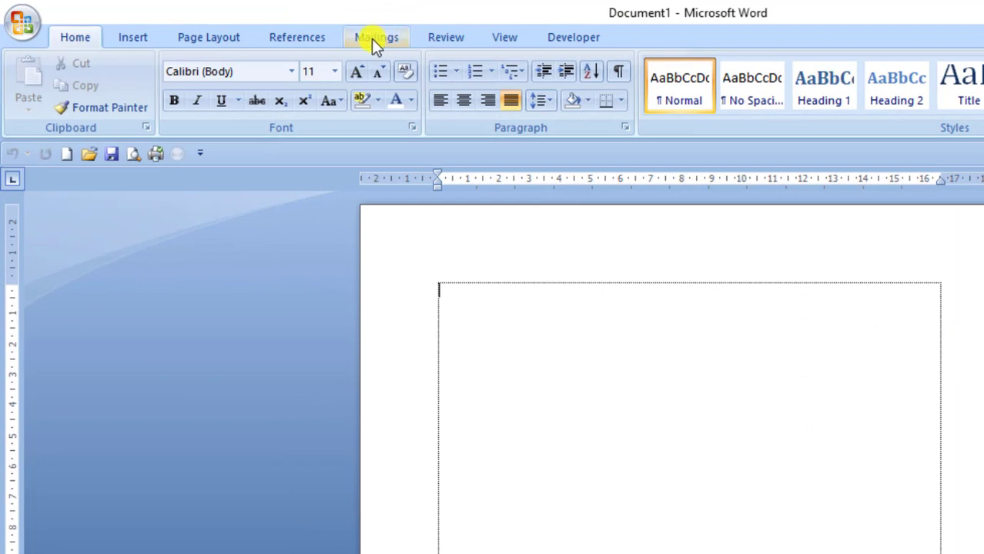
# Start a Labels mail merge and choose New Label in the Label Options dialog.
pyautogui.click(373, 38)
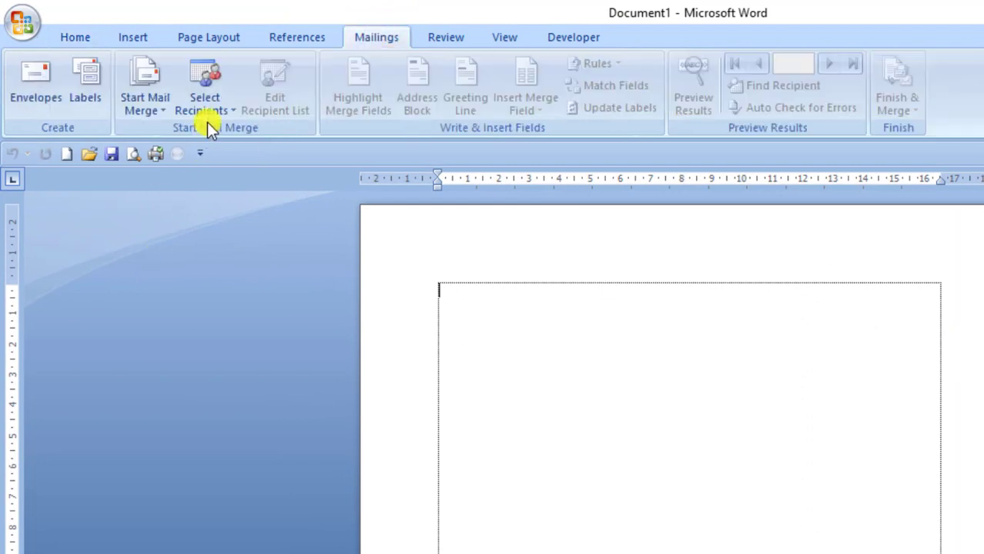
pyautogui.click(157, 114)
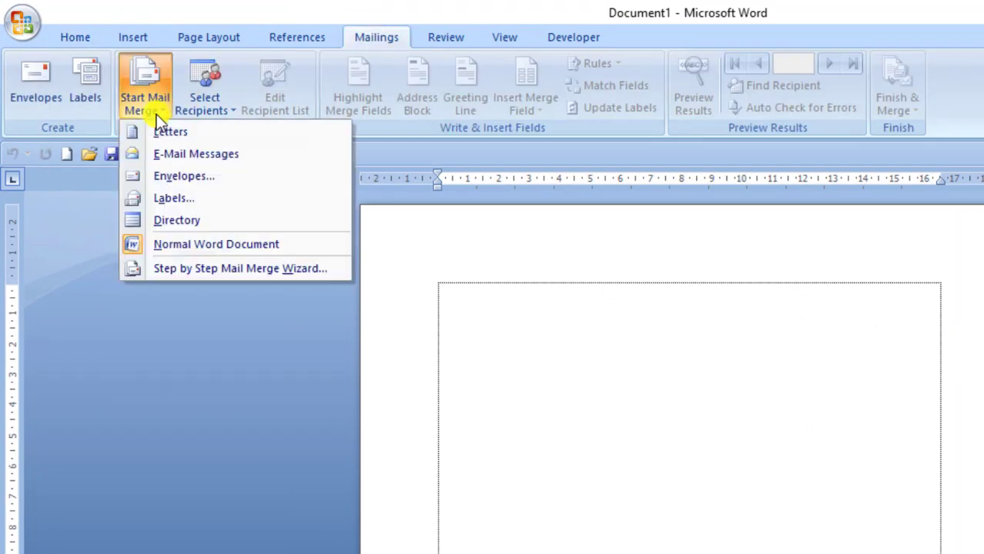
pyautogui.click(162, 202)
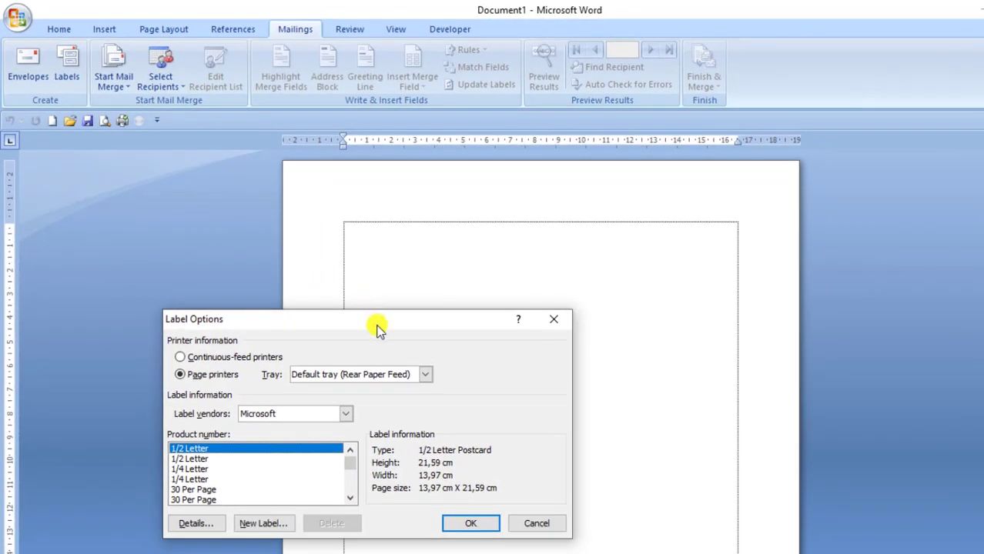
pyautogui.moveTo(378, 325); pyautogui.dragTo(487, 172)
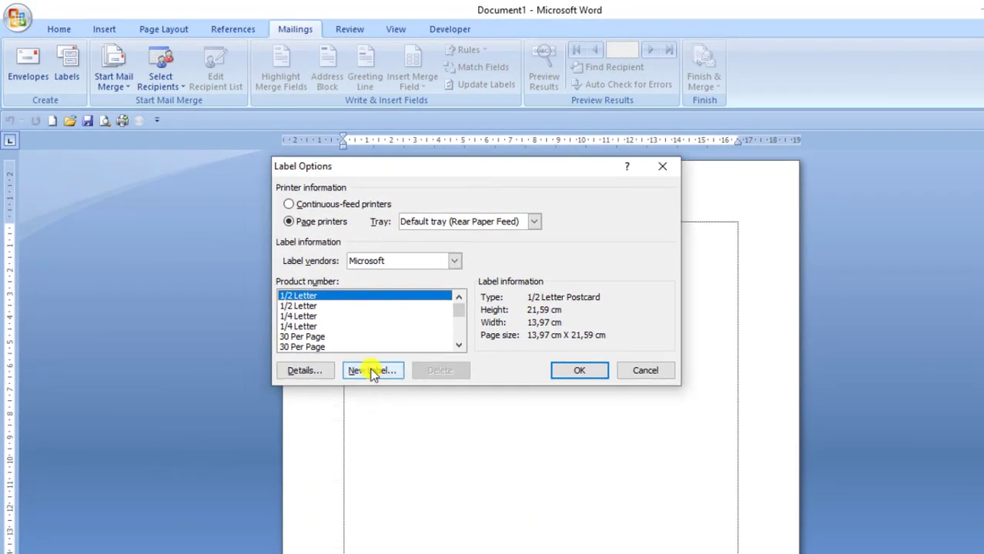
pyautogui.click(376, 371)
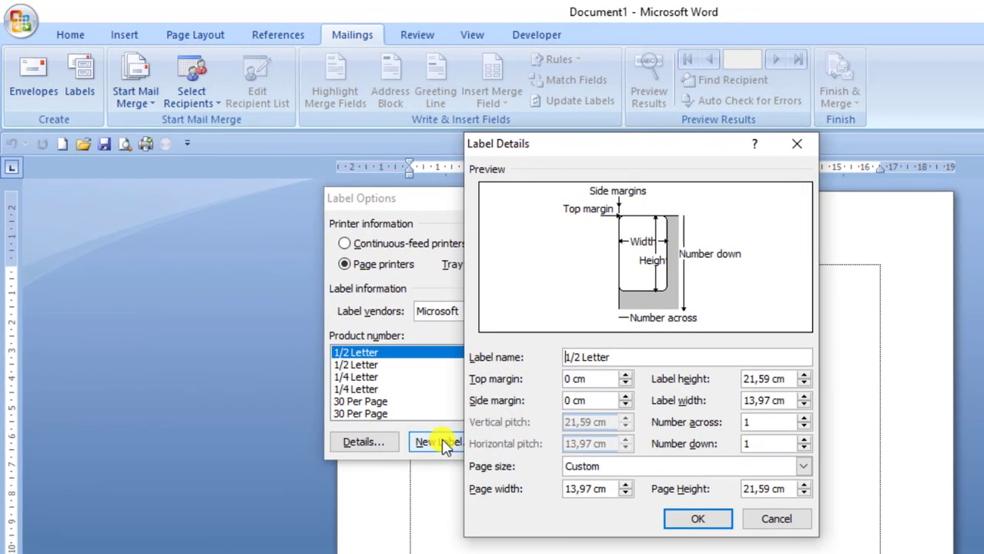
# Name the label UNDANGAN with a 0,9 cm top margin and 0,2 cm side margin.
pyautogui.click(633, 357)
pyautogui.press('BackSpace')
pyautogui.press('BackSpace')
pyautogui.press('BackSpace')
pyautogui.press('BackSpace')
pyautogui.press('BackSpace')
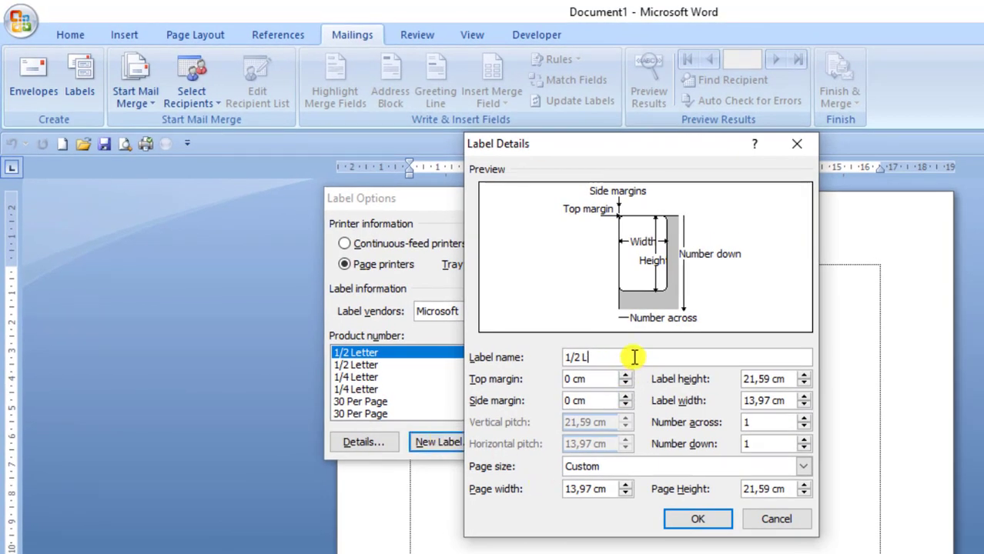
pyautogui.press('BackSpace')
pyautogui.press('BackSpace')
pyautogui.press('BackSpace')
pyautogui.press('BackSpace')
pyautogui.press('BackSpace')
pyautogui.write('U')
pyautogui.write('NDANGAN')
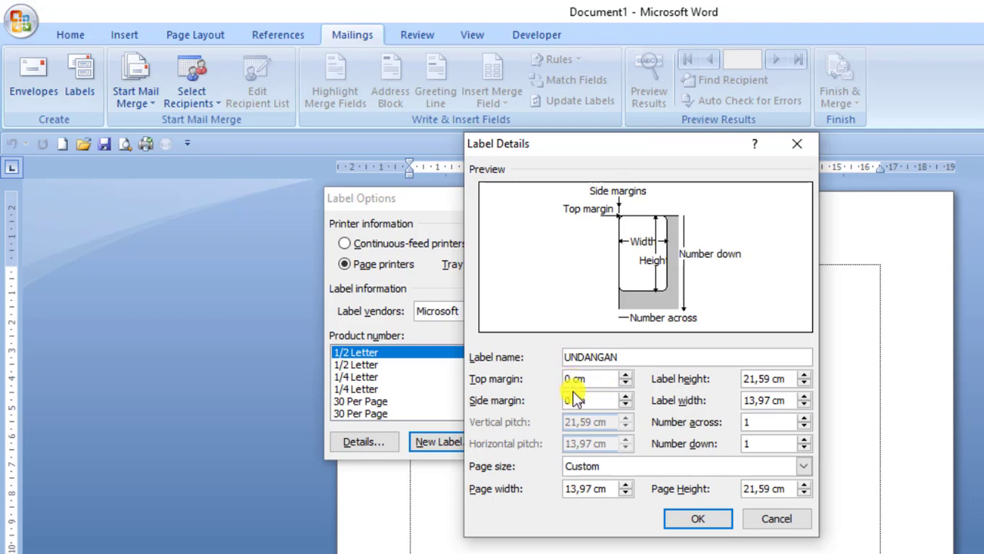
pyautogui.write(',')
pyautogui.write('9')
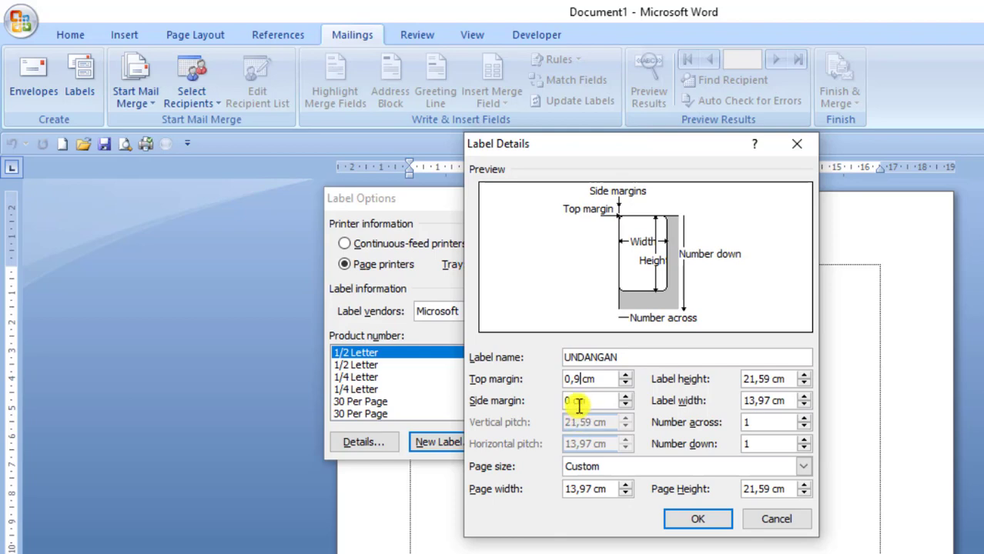
pyautogui.click(571, 402)
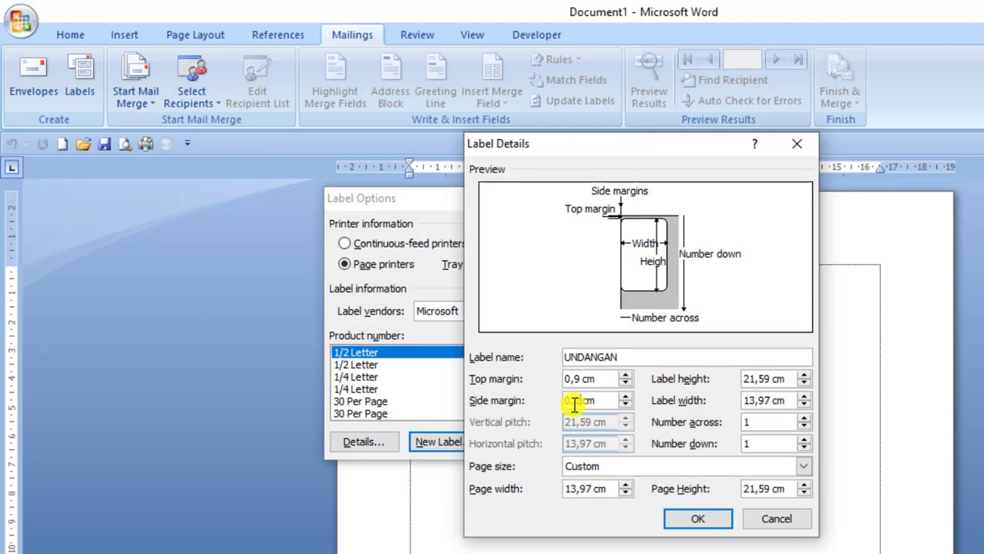
pyautogui.write(',2')
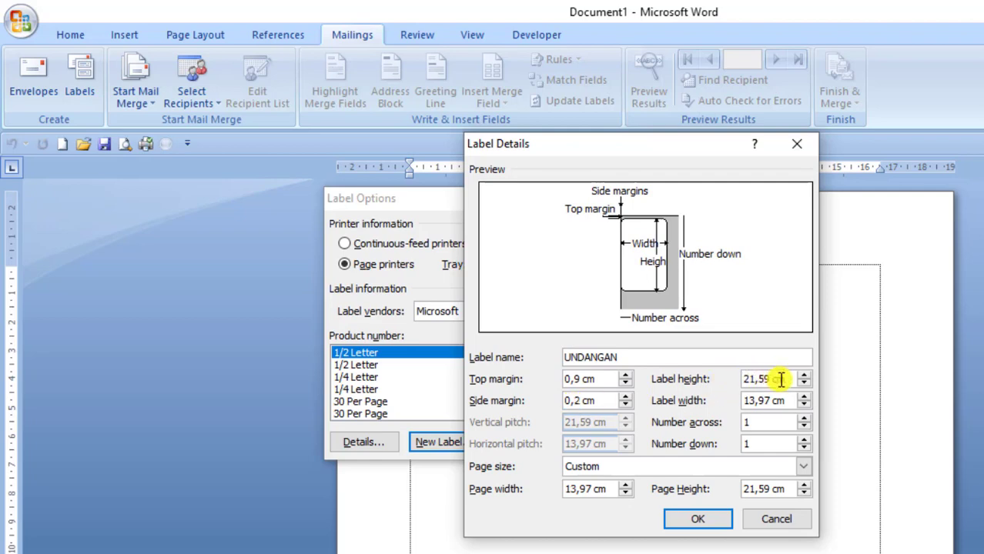
# Set the label height to 3,2 cm and the label width to 6,4 cm.
pyautogui.moveTo(780, 378); pyautogui.dragTo(754, 379)
pyautogui.click(751, 379)
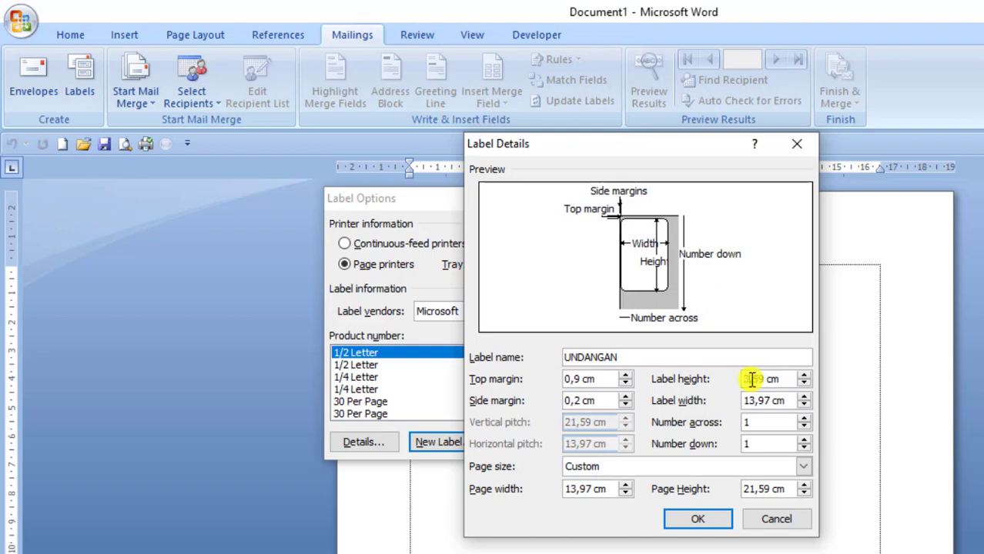
pyautogui.write('3,5')
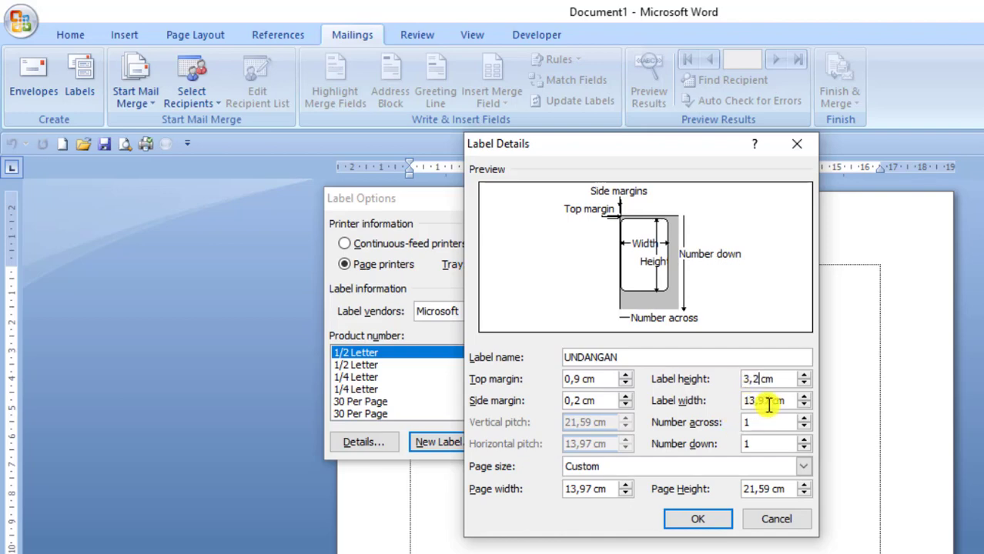
pyautogui.moveTo(768, 401); pyautogui.dragTo(753, 401)
pyautogui.press('BackSpace')
pyautogui.write('6,')
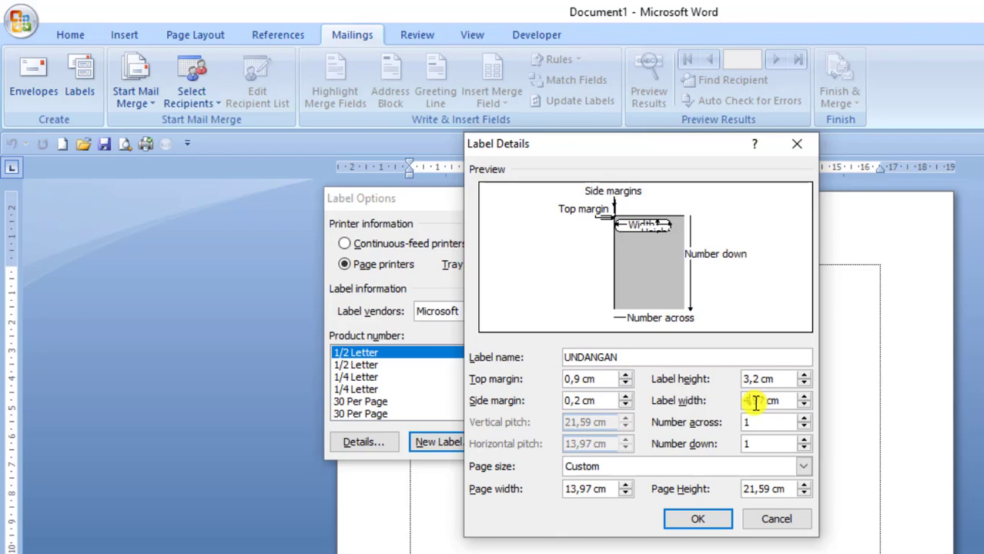
pyautogui.press('Delete')
pyautogui.press('Delete')
pyautogui.write('1')
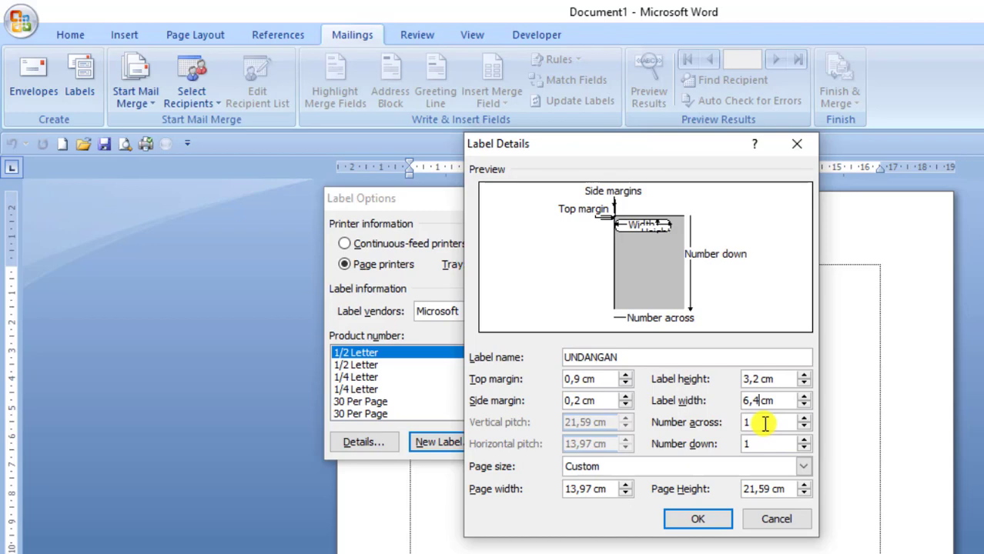
pyautogui.click(765, 423)
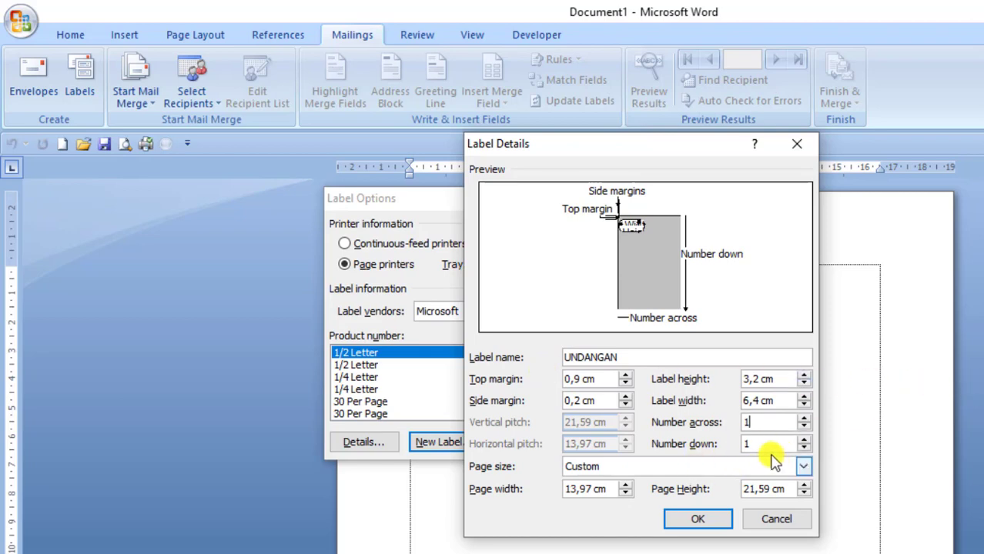
# Adjust the number of labels across and down the page.
pyautogui.click(803, 419)
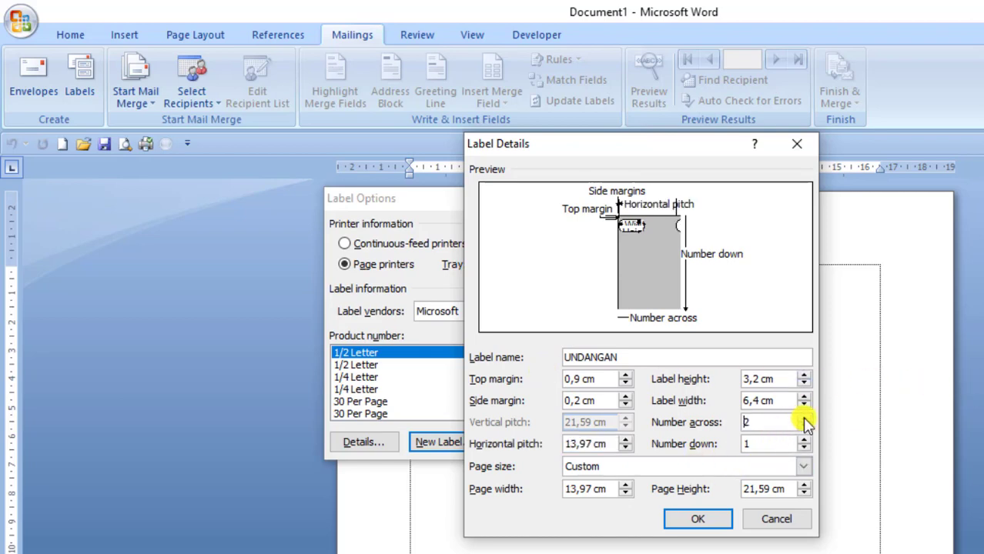
pyautogui.click(805, 446)
pyautogui.click(805, 440)
pyautogui.click(804, 440)
pyautogui.click(805, 440)
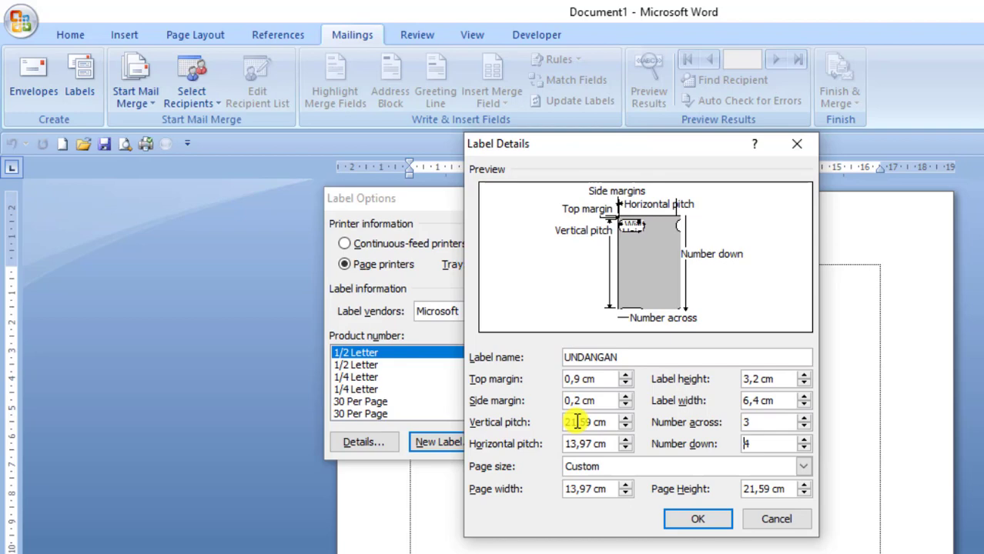
# Set the vertical pitch to 3,8 cm and the horizontal pitch to 6,8 cm.
pyautogui.click(576, 422)
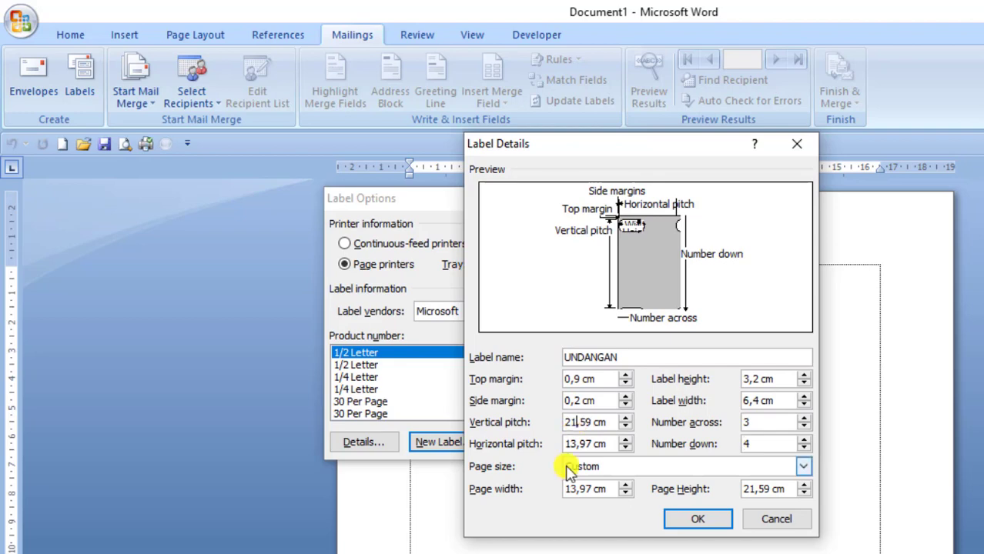
pyautogui.press('BackSpace')
pyautogui.press('BackSpace')
pyautogui.write('3')
pyautogui.press('Delete')
pyautogui.write('8')
pyautogui.press('Delete')
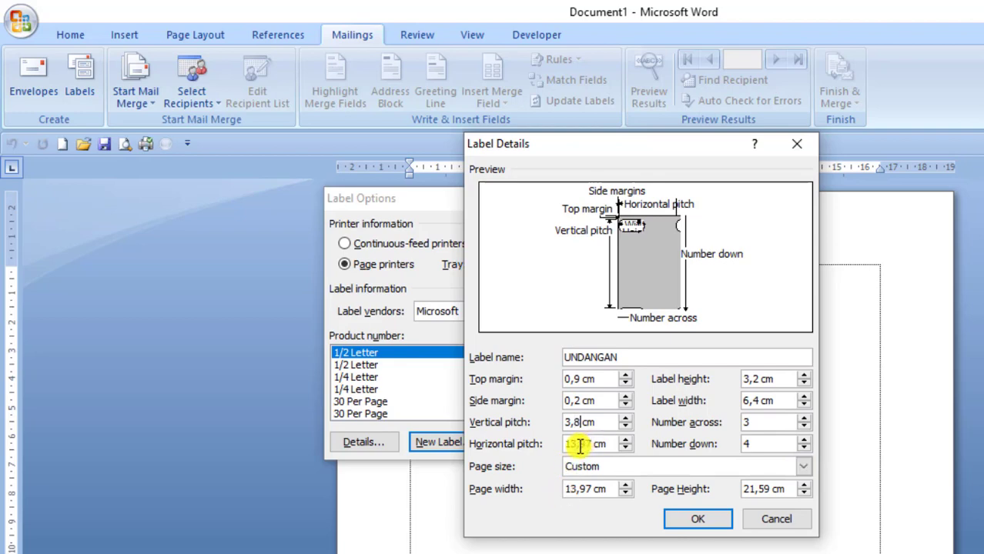
pyautogui.click(576, 445)
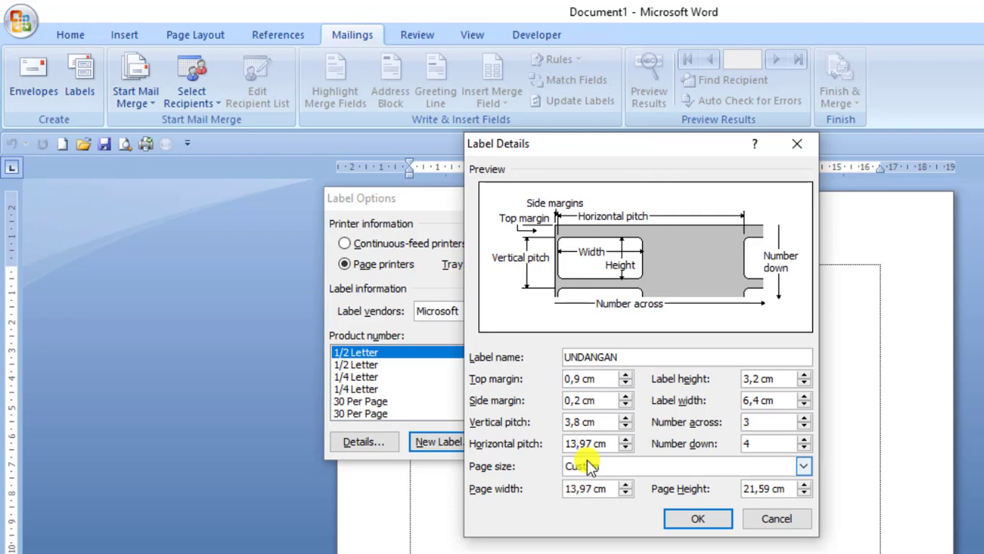
pyautogui.press('BackSpace')
pyautogui.press('BackSpace')
pyautogui.write('6')
pyautogui.press('Delete')
pyautogui.press('Delete')
pyautogui.write('8')
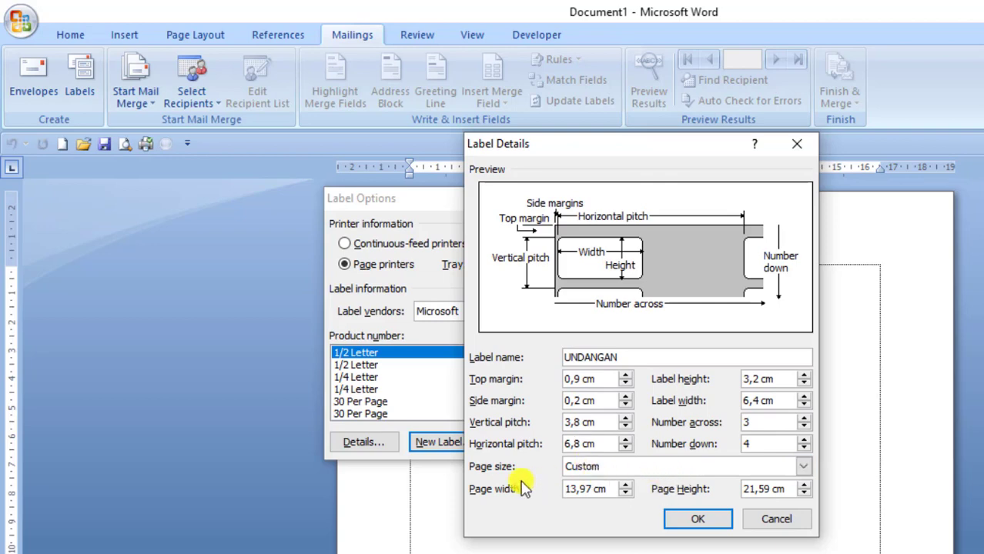
# Set a Custom 20,4 × 16,5 cm page and confirm the UNDANGAN label in both dialogs.
pyautogui.click(597, 466)
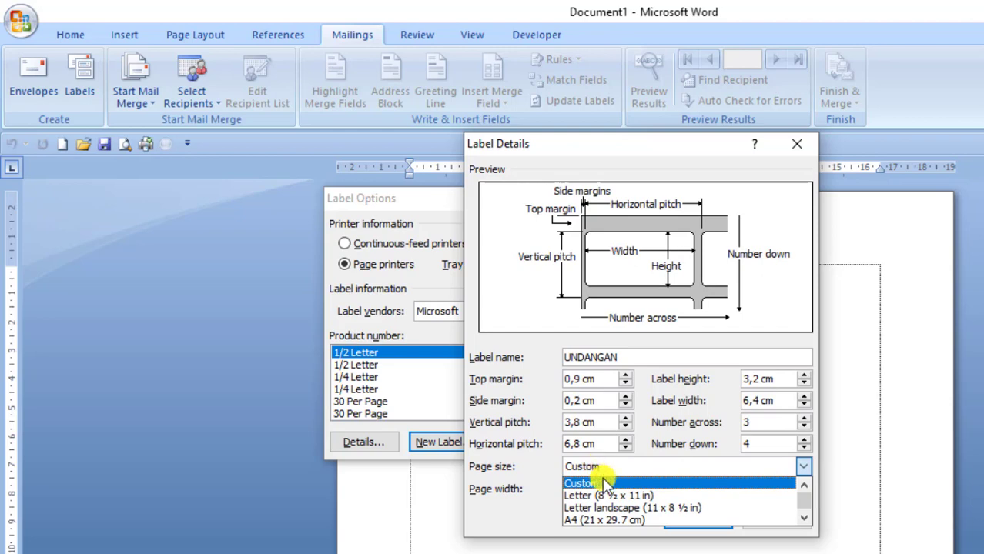
pyautogui.click(604, 482)
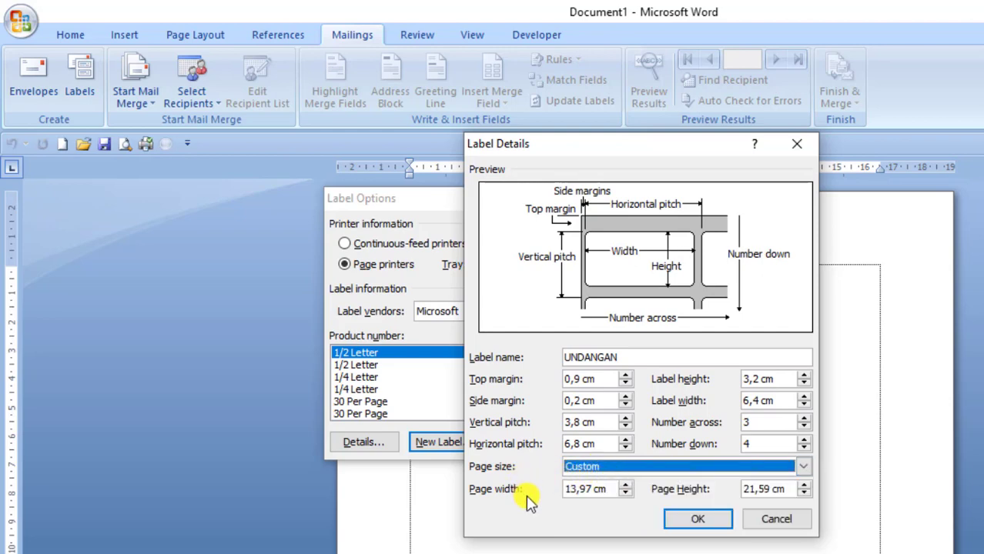
pyautogui.click(573, 489)
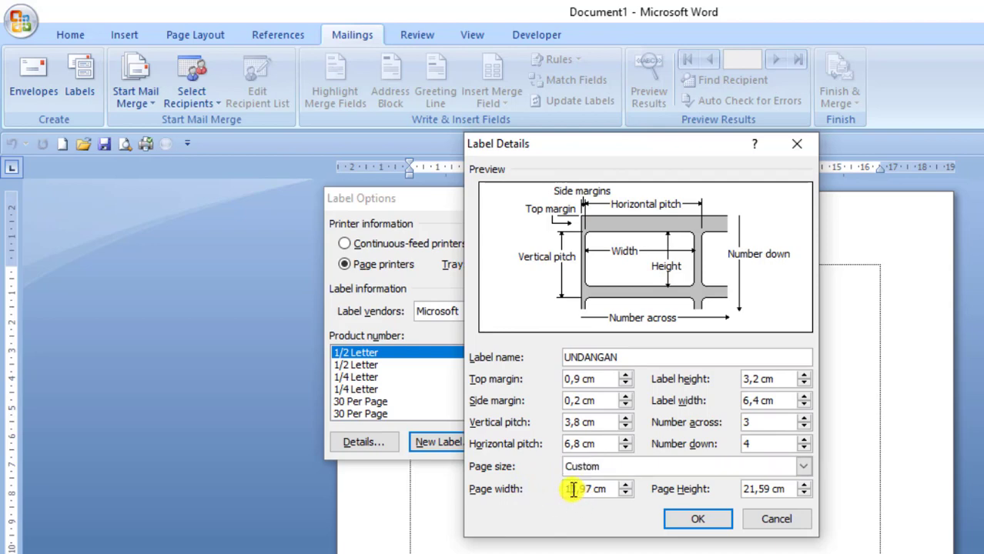
pyautogui.press('BackSpace')
pyautogui.write('20')
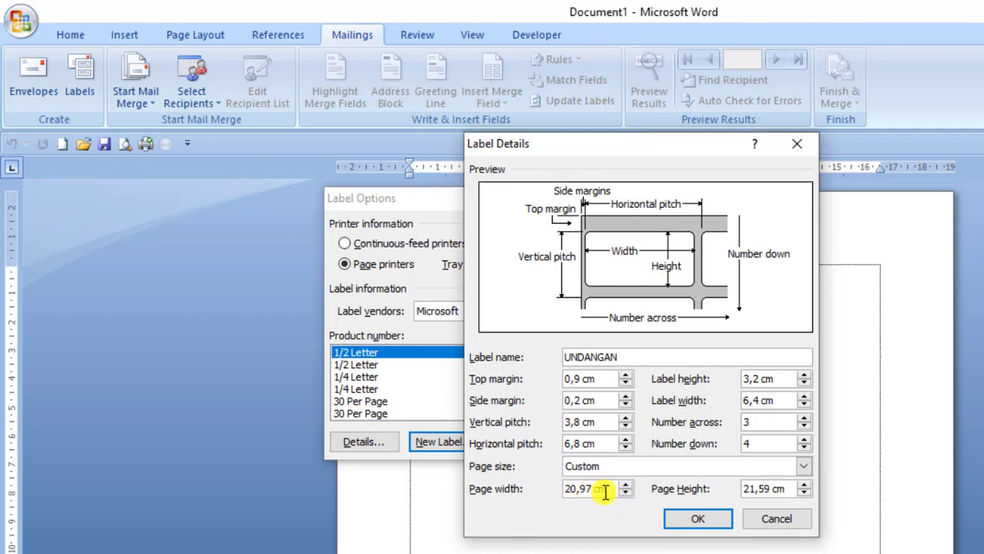
pyautogui.press('BackSpace')
pyautogui.press('BackSpace')
pyautogui.write('4')
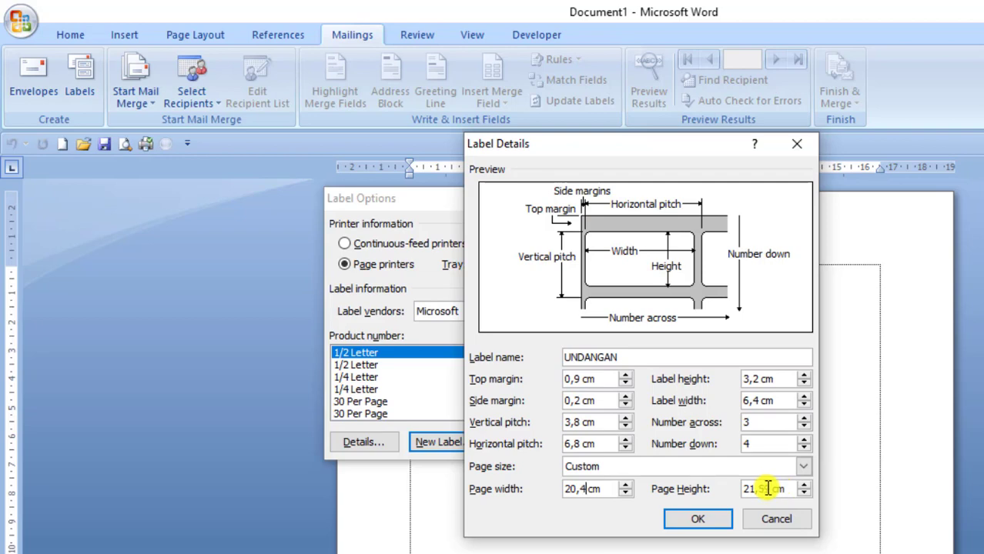
pyautogui.click(748, 490)
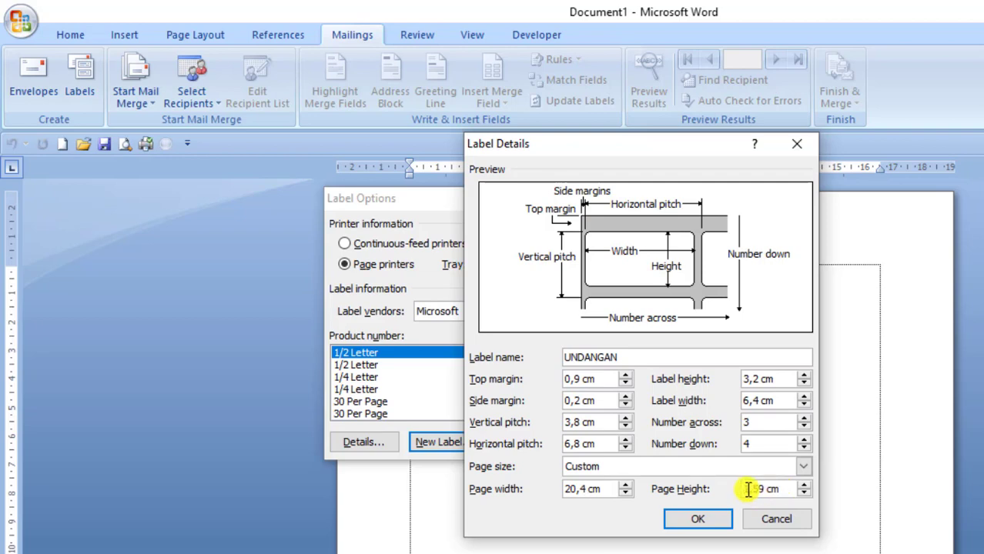
pyautogui.write('5')
pyautogui.press('Delete')
pyautogui.click(707, 521)
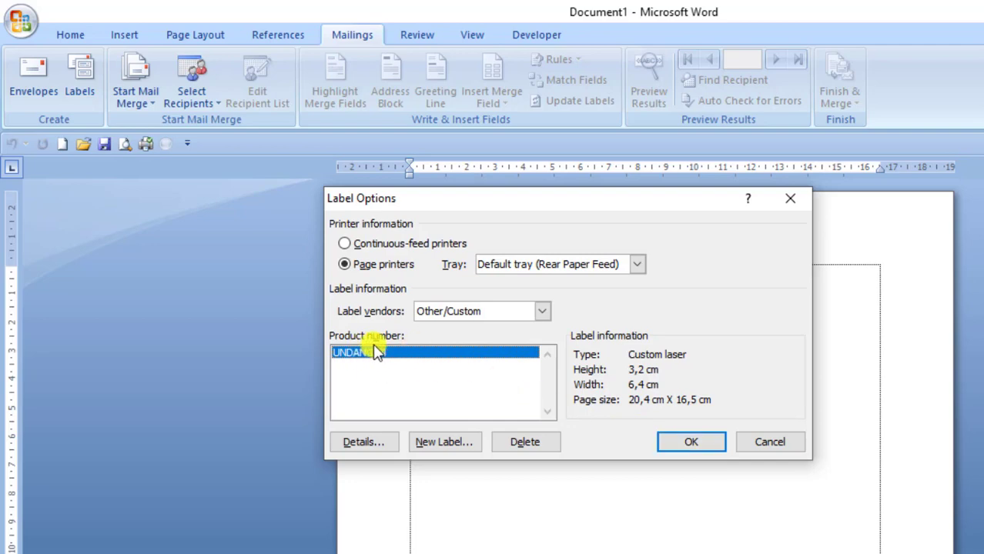
pyautogui.click(700, 443)
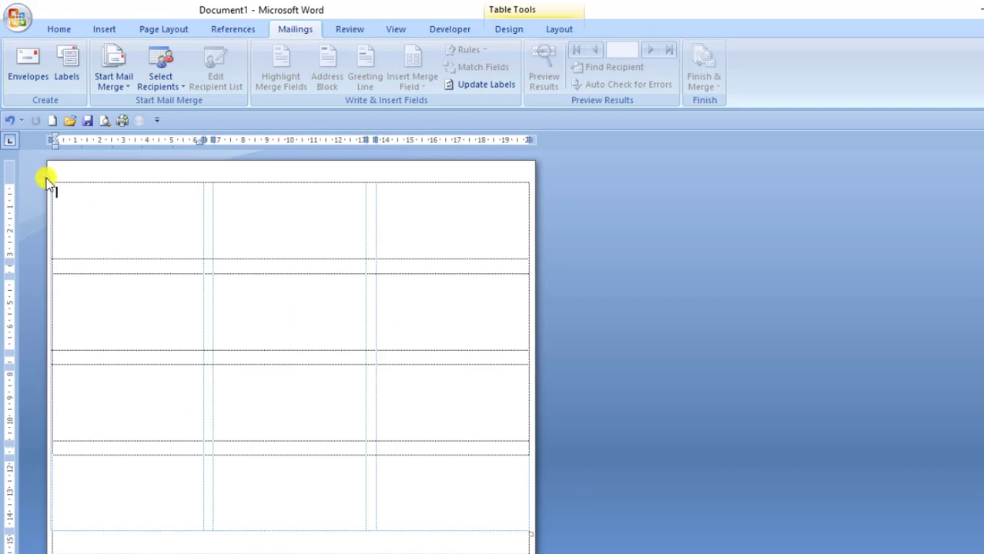
pyautogui.click(44, 178)
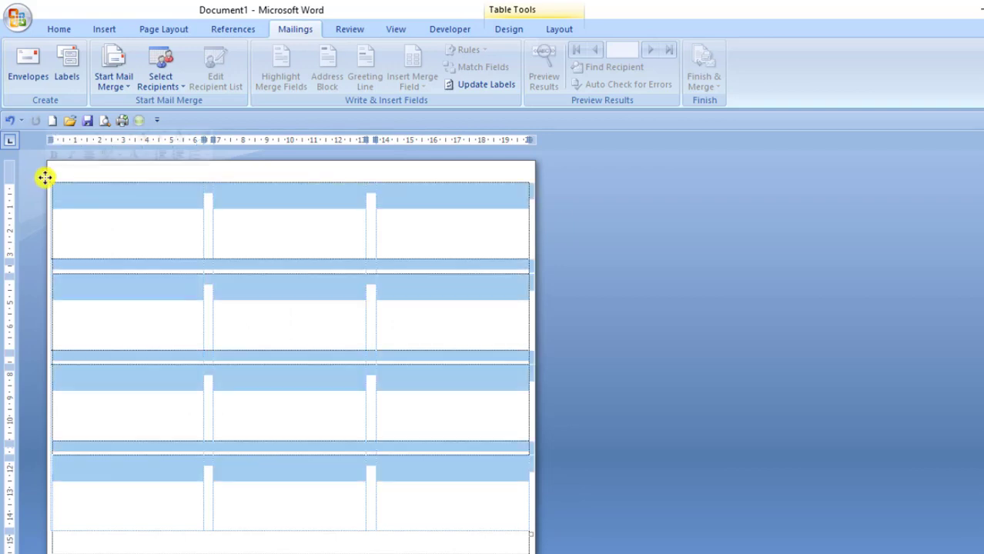
pyautogui.click(57, 29)
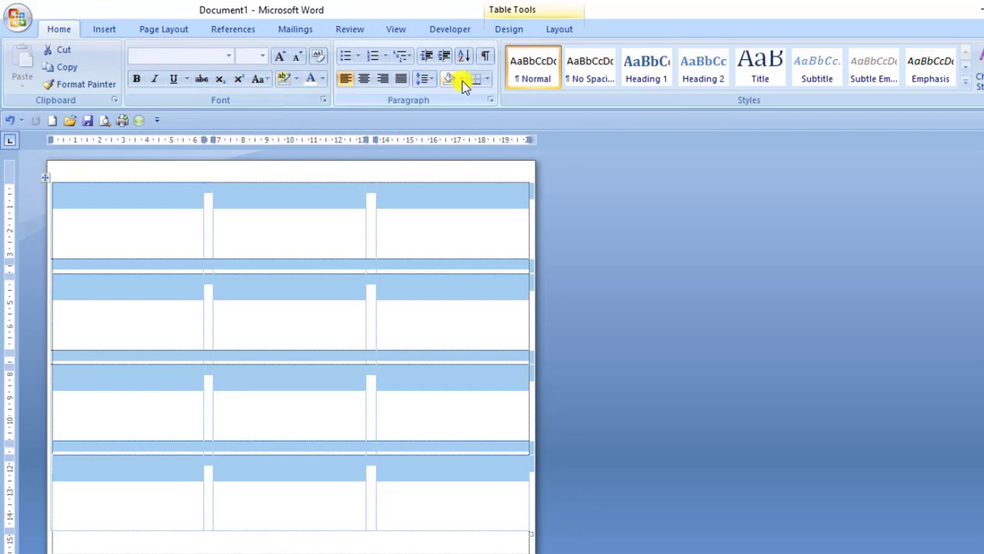
pyautogui.click(487, 79)
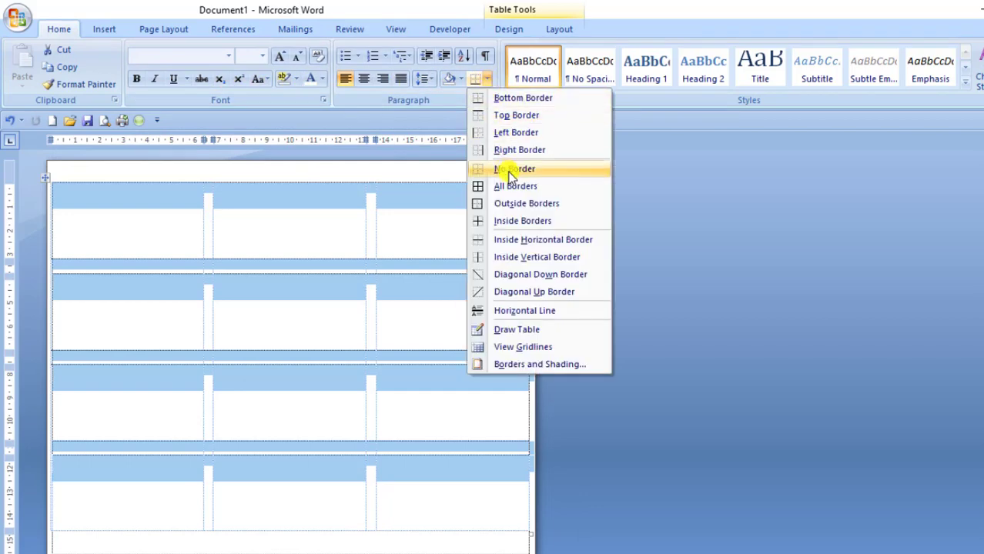
pyautogui.click(497, 186)
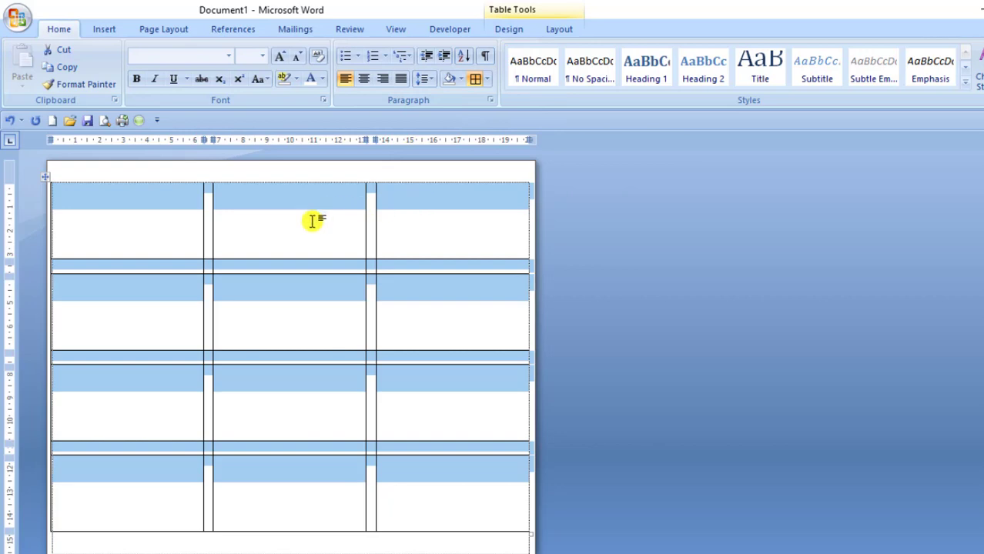
pyautogui.click(488, 80)
pyautogui.click(519, 167)
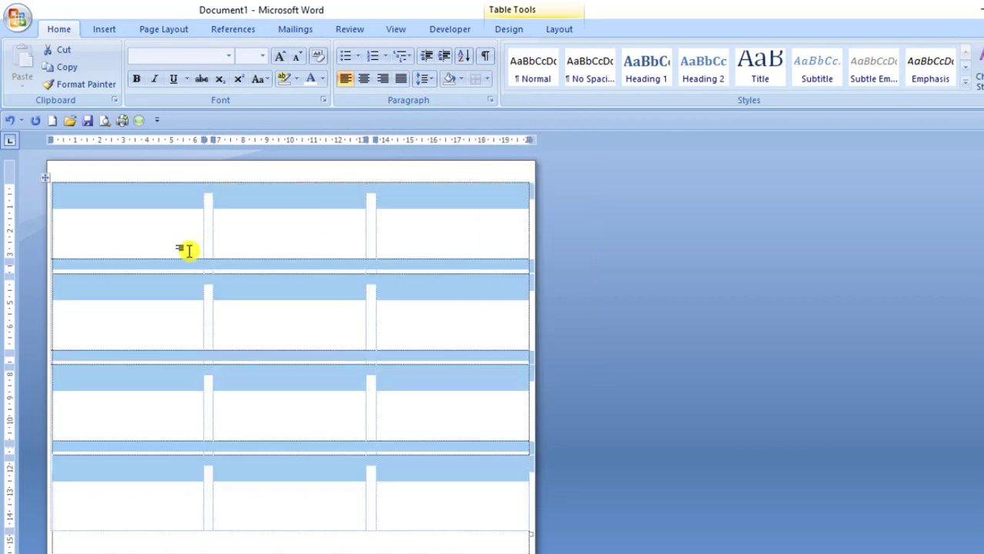
pyautogui.click(134, 233)
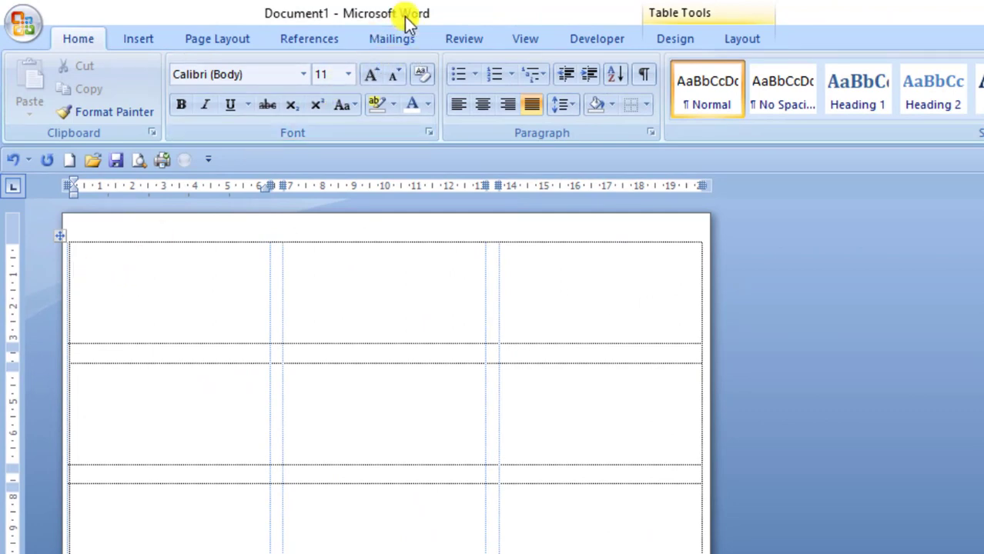
# Use Sheet1$ of the Desktop DATA BASE LABEL workbook as the existing recipient list.
pyautogui.click(389, 39)
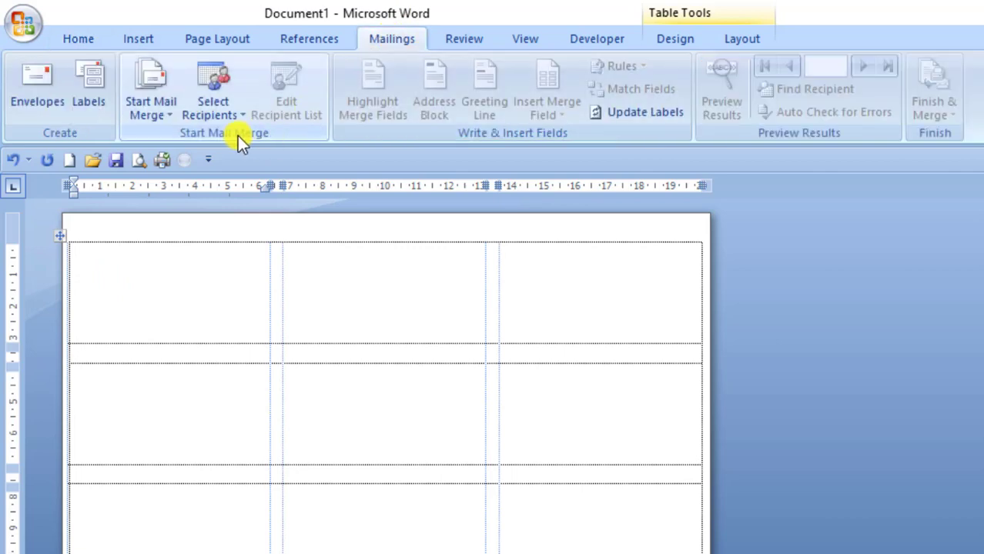
pyautogui.click(238, 113)
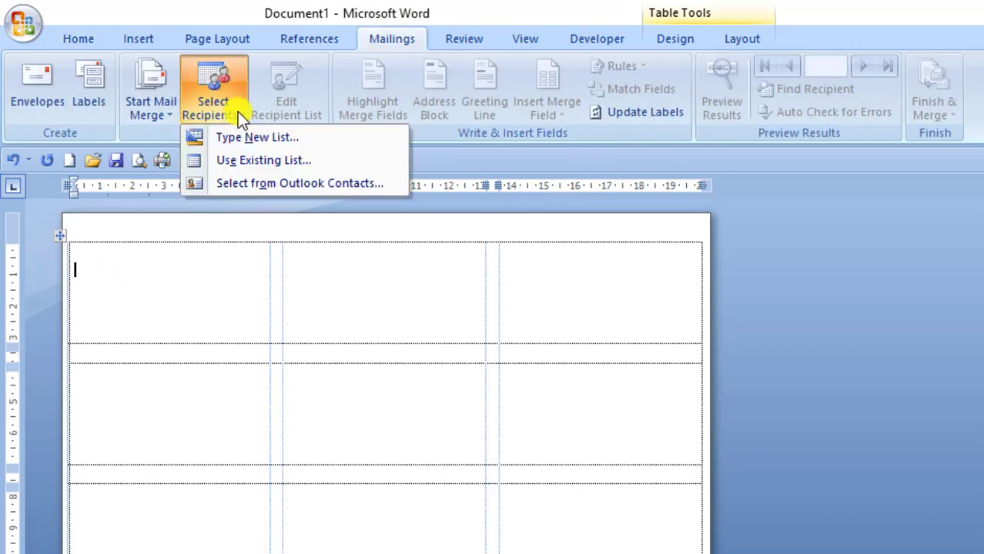
pyautogui.click(235, 164)
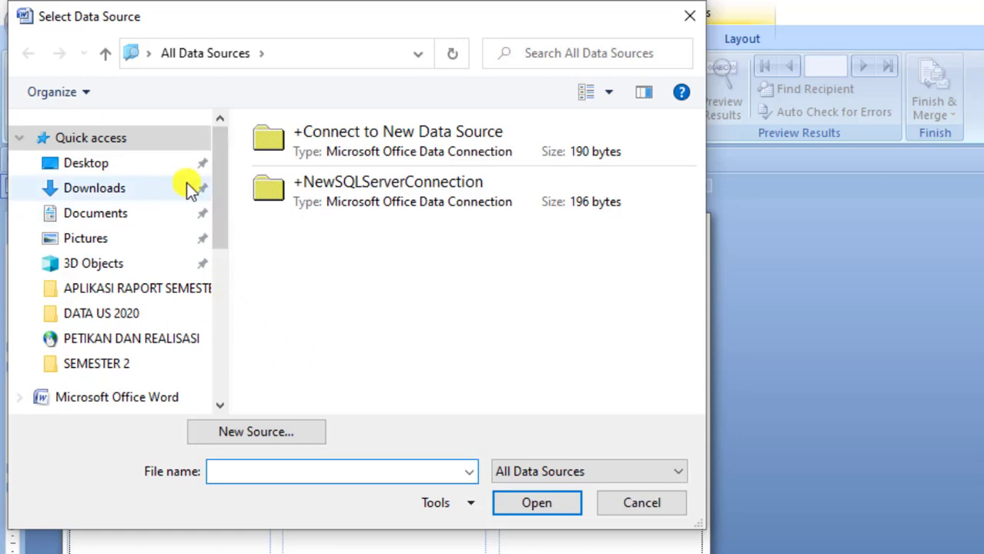
pyautogui.click(113, 167)
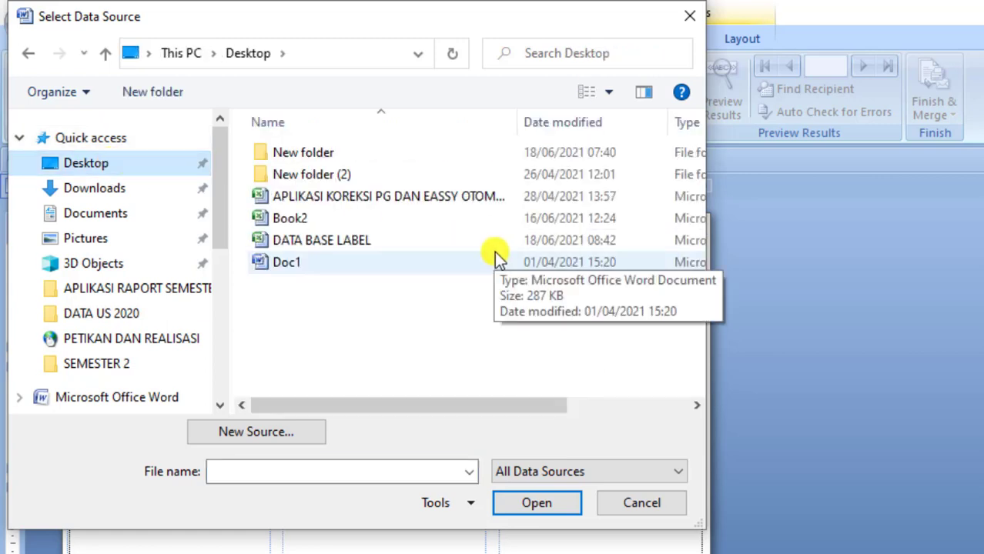
pyautogui.click(354, 239)
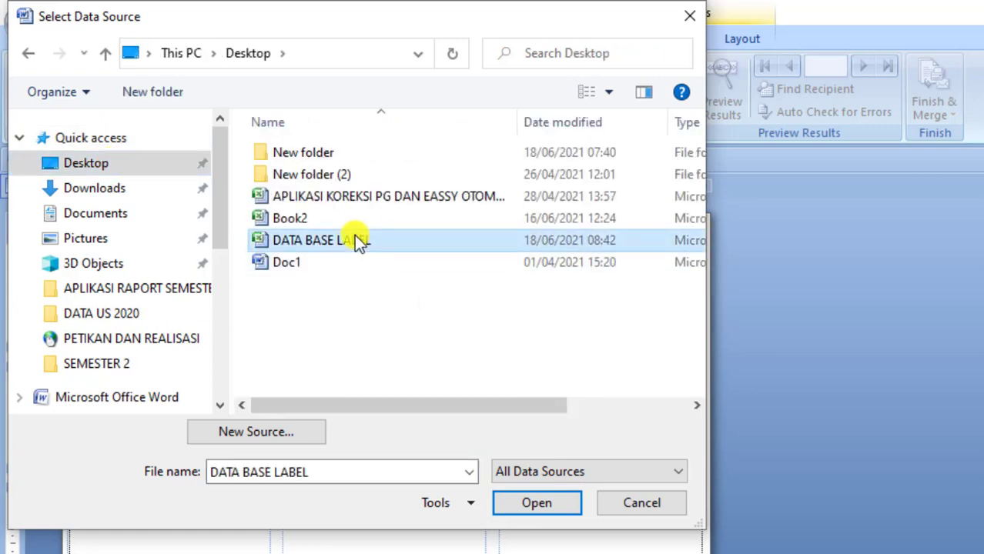
pyautogui.click(551, 504)
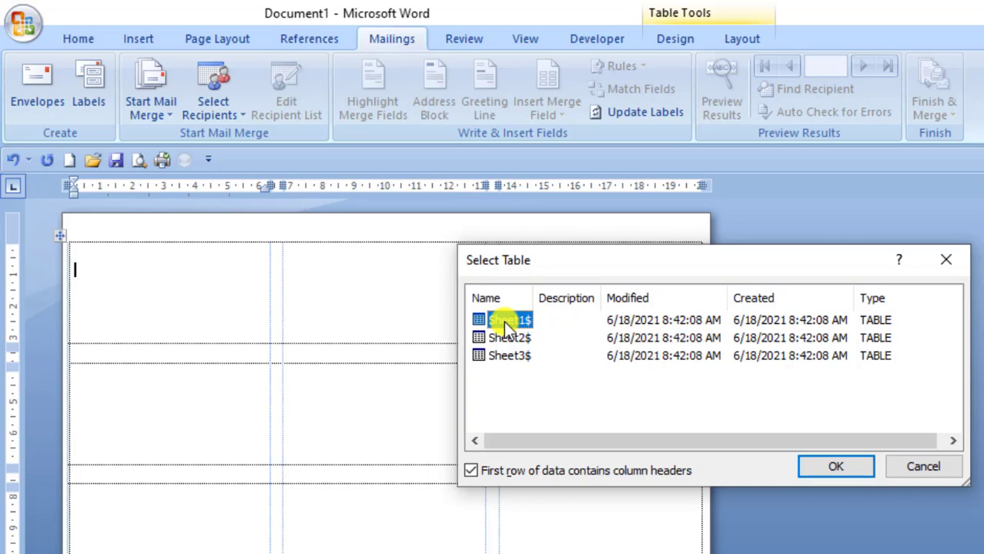
pyautogui.click(830, 470)
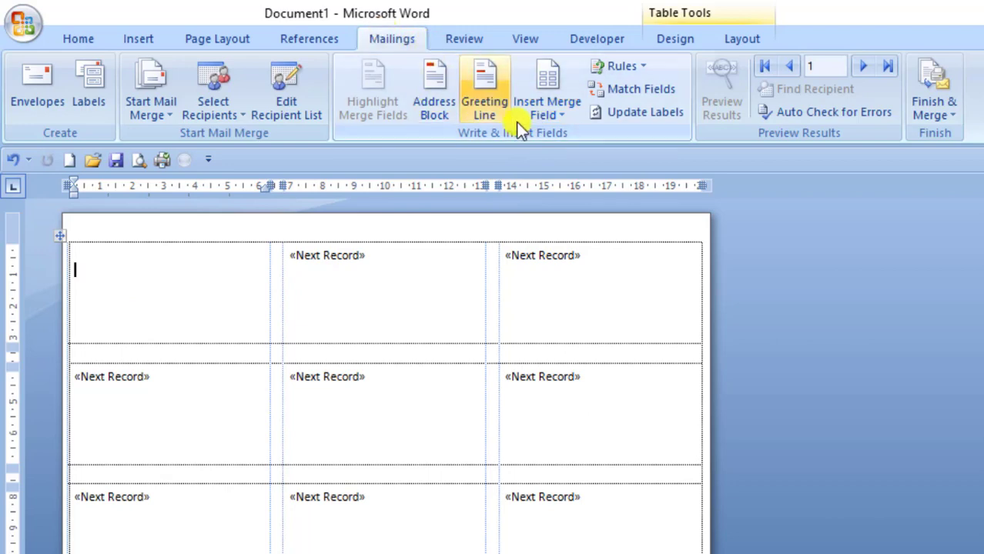
# Insert NAMA, DI and ALAMAT fields on three lines in the first label and preview results.
pyautogui.click(559, 115)
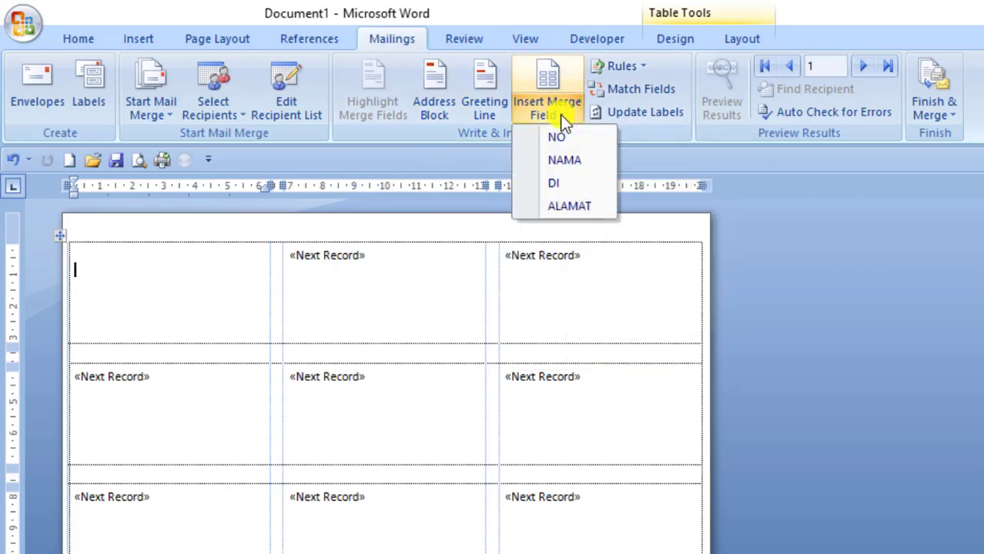
pyautogui.click(563, 164)
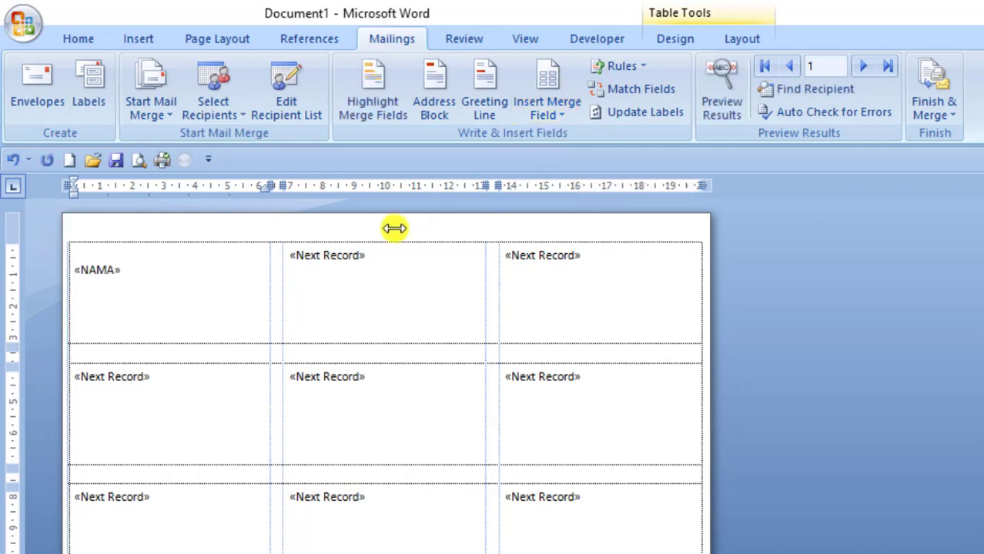
pyautogui.press('Return')
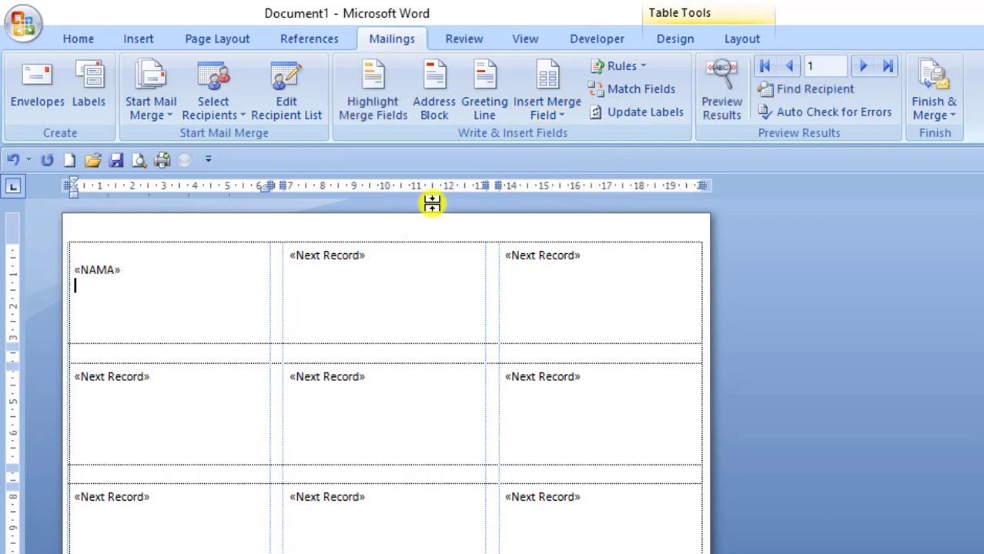
pyautogui.click(567, 114)
pyautogui.click(571, 188)
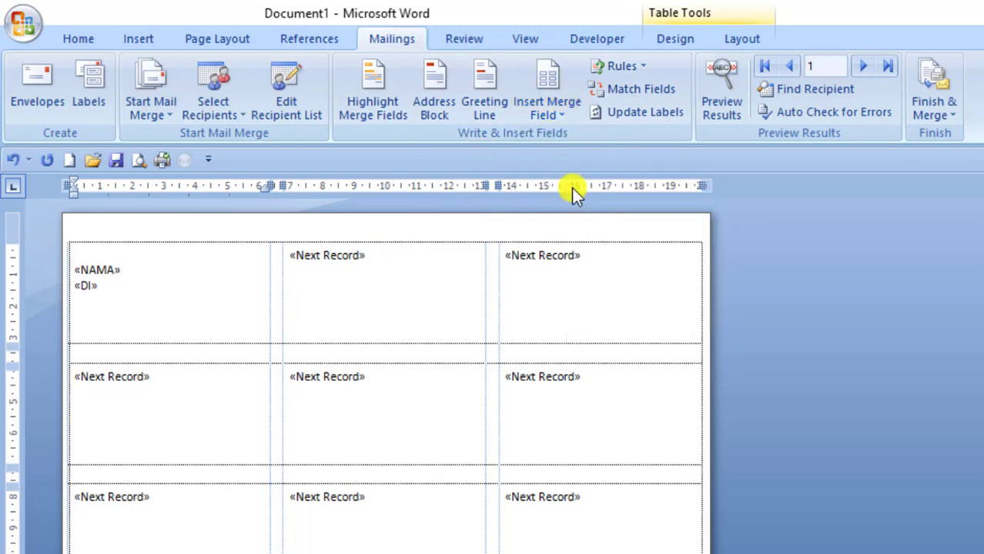
pyautogui.press('Return')
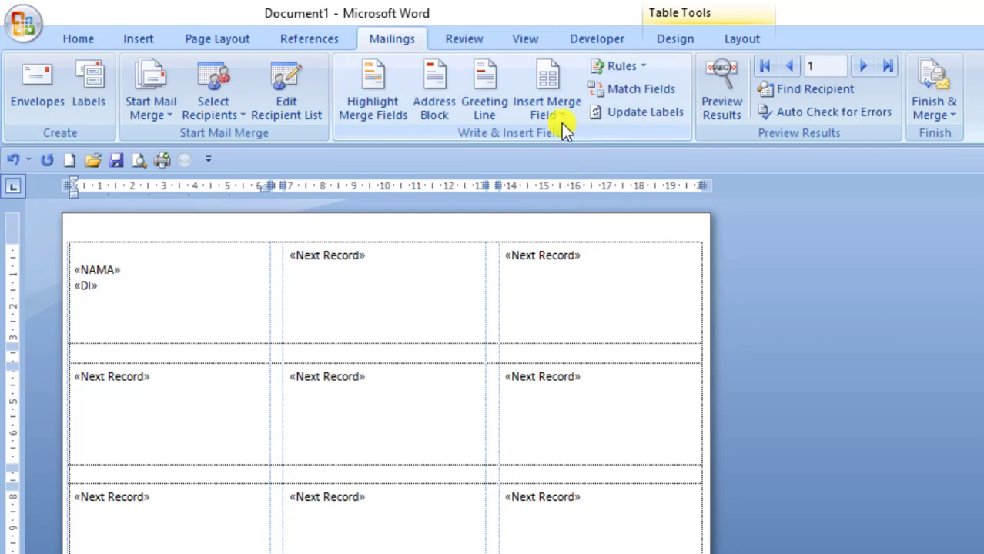
pyautogui.click(558, 115)
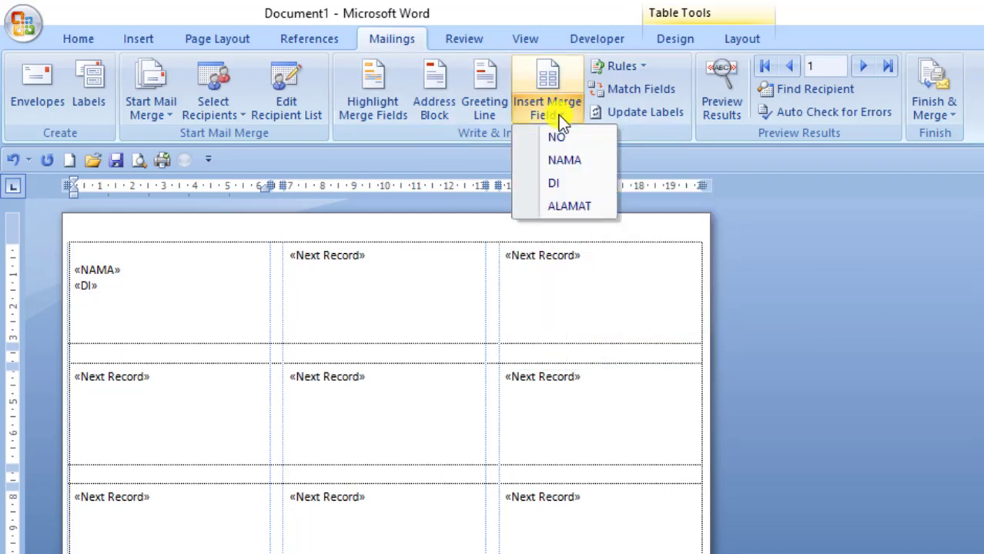
pyautogui.click(576, 208)
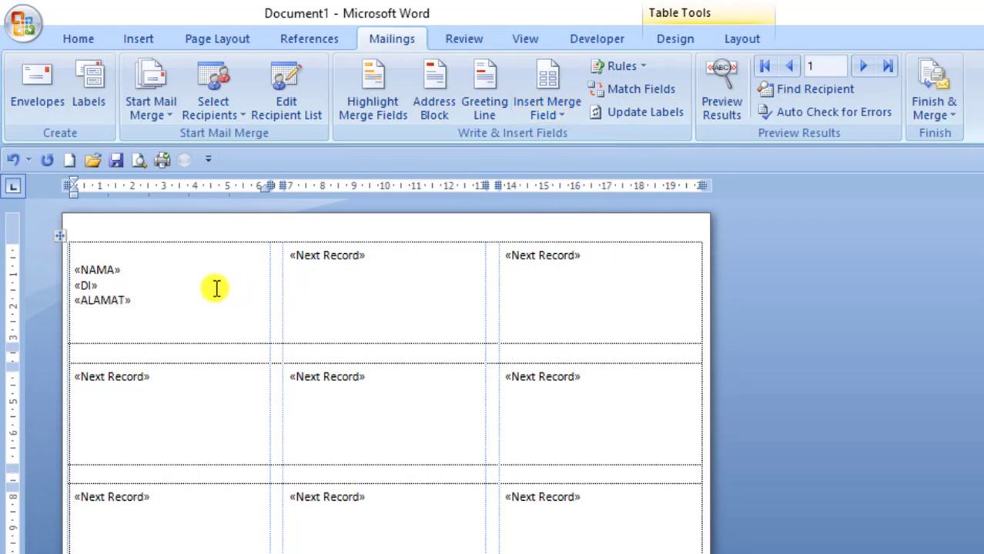
pyautogui.moveTo(143, 304)
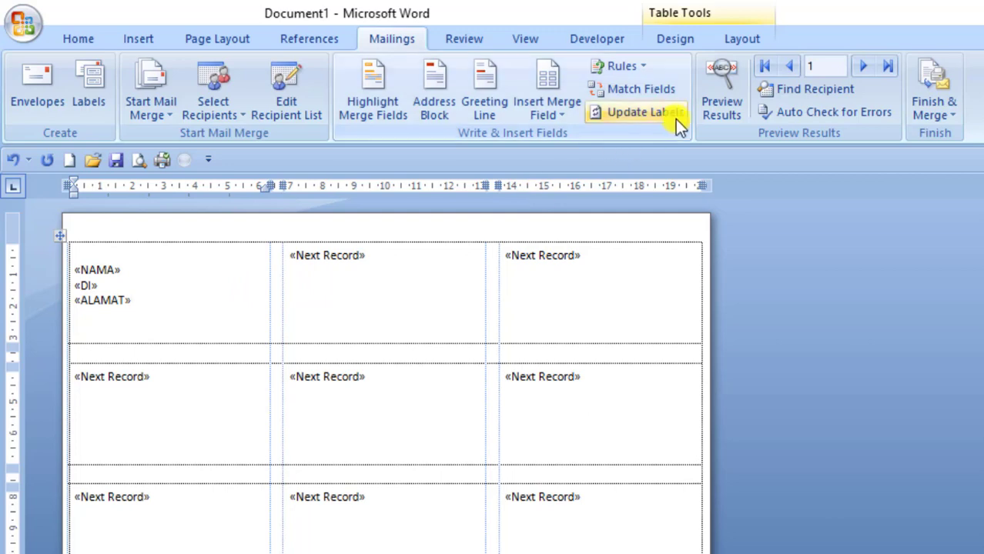
pyautogui.click(732, 114)
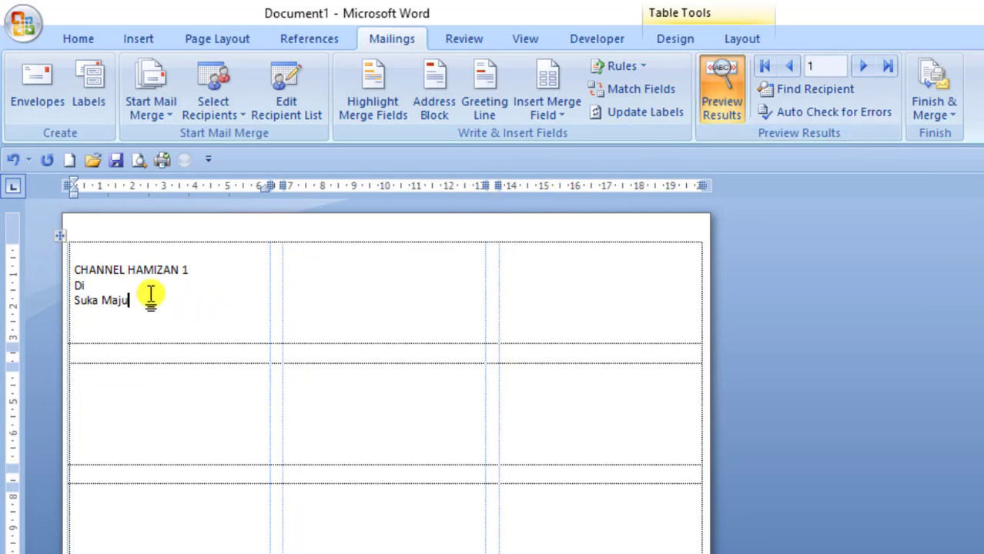
# Center all three lines of the first label.
pyautogui.click(80, 39)
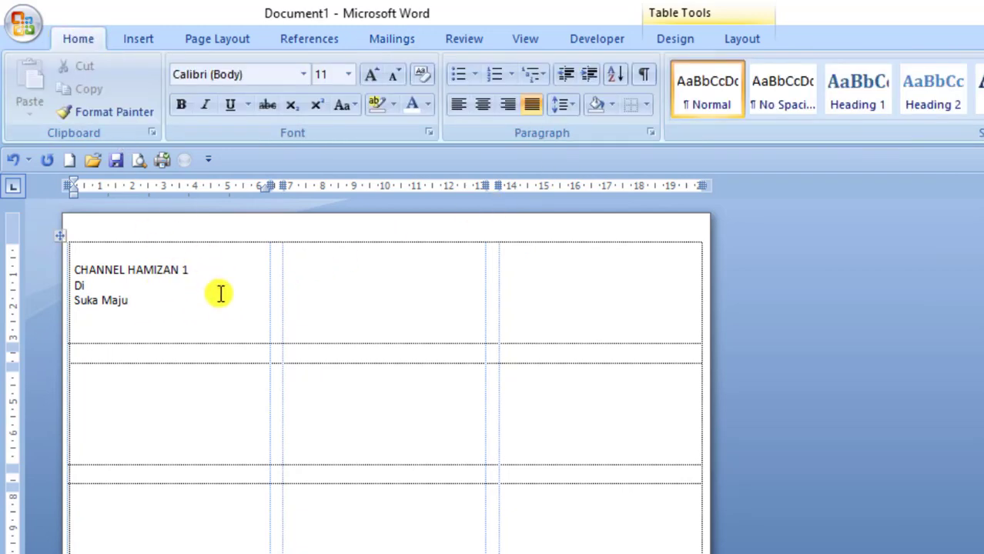
pyautogui.moveTo(131, 302); pyautogui.dragTo(77, 277)
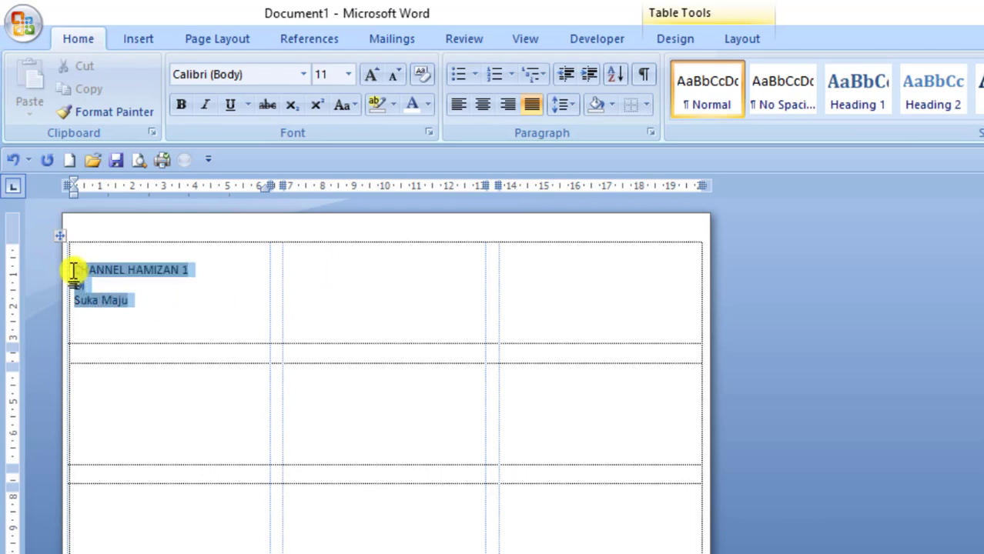
pyautogui.click(482, 108)
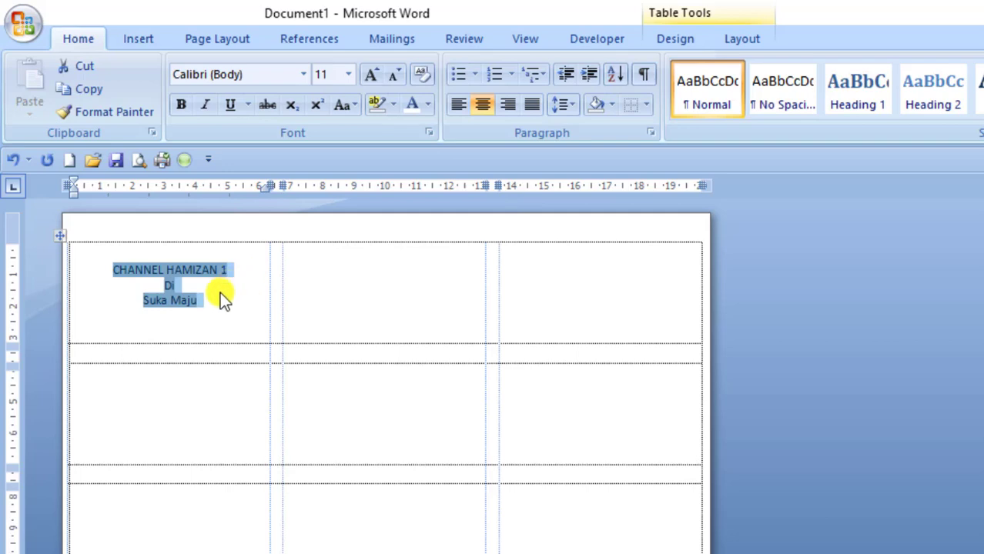
pyautogui.click(220, 292)
# Set the name to Times New Roman and Di to Monotype Corsiva, keeping the address Times New Roman.
pyautogui.moveTo(112, 269); pyautogui.dragTo(231, 268)
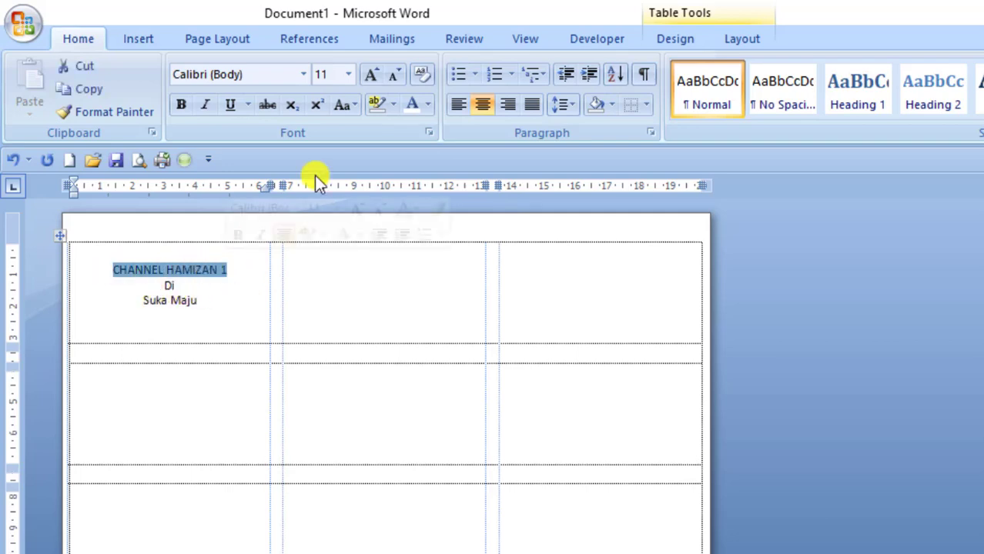
pyautogui.click(303, 74)
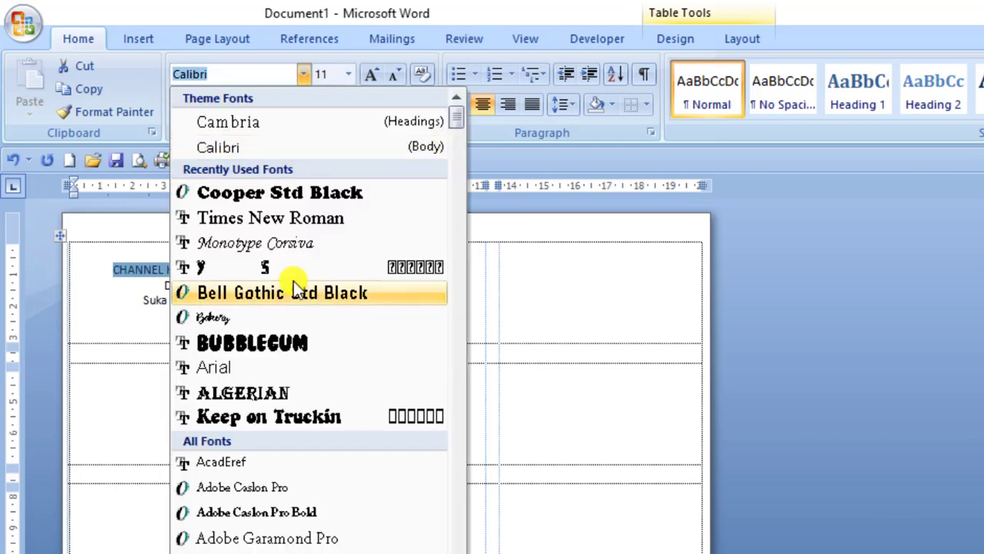
pyautogui.click(312, 222)
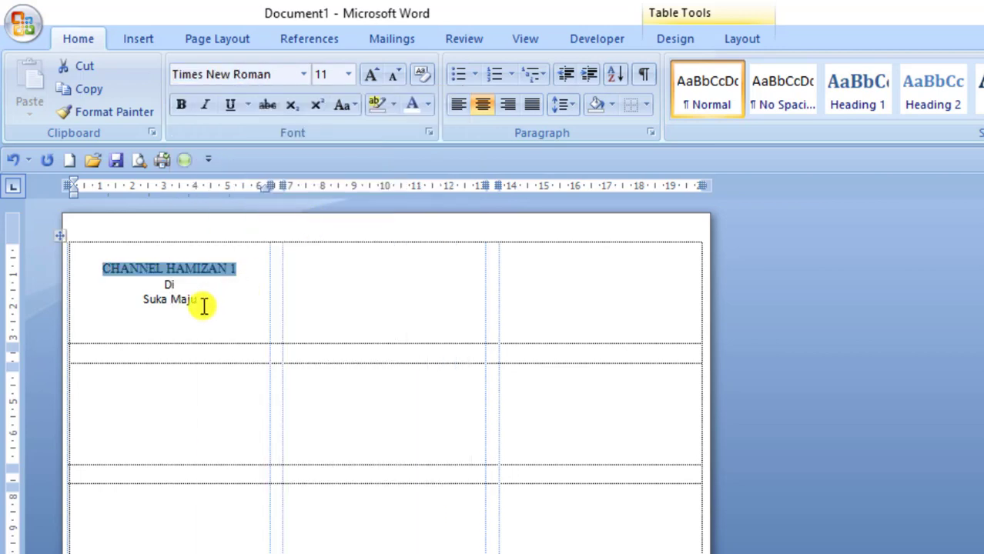
pyautogui.moveTo(143, 305); pyautogui.dragTo(197, 301)
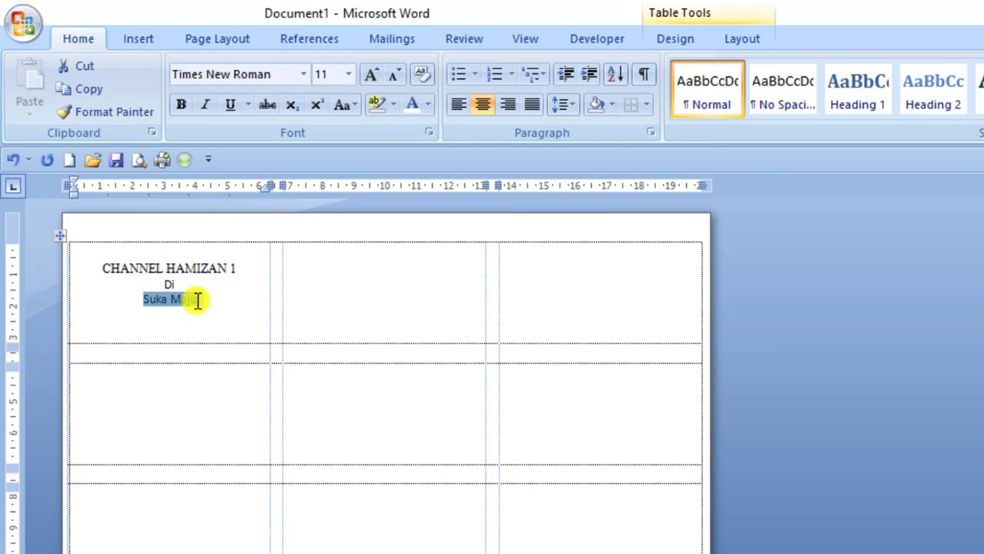
pyautogui.click(303, 74)
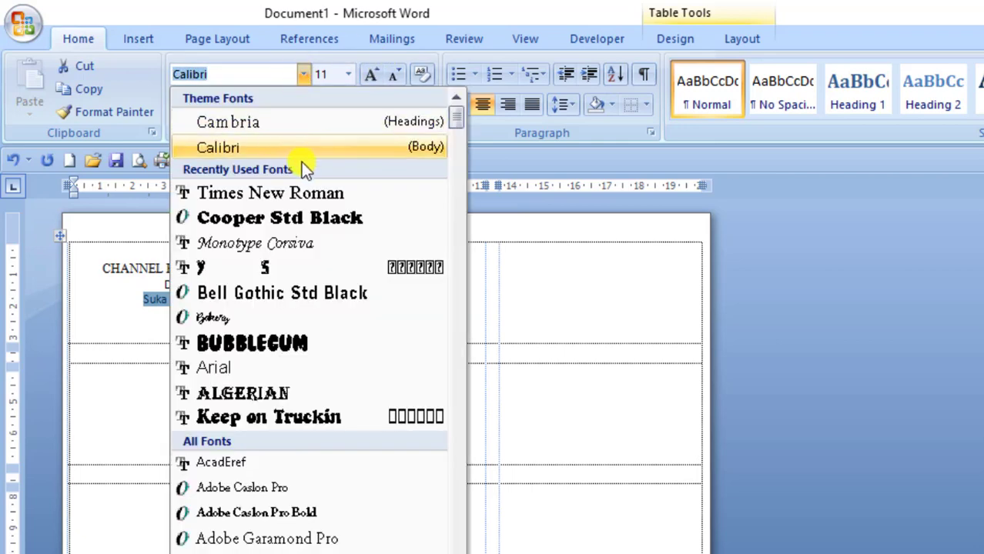
pyautogui.click(287, 245)
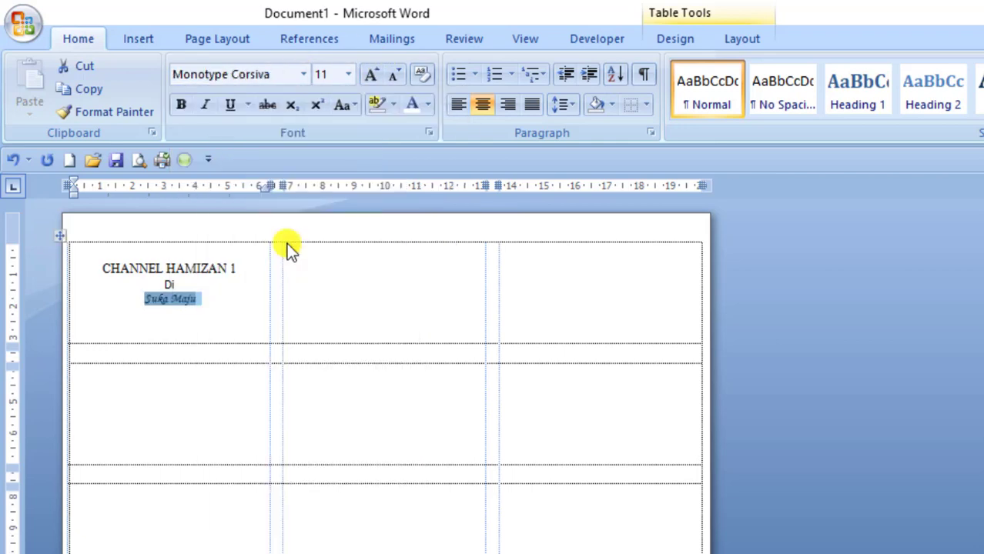
pyautogui.moveTo(160, 285); pyautogui.dragTo(174, 284)
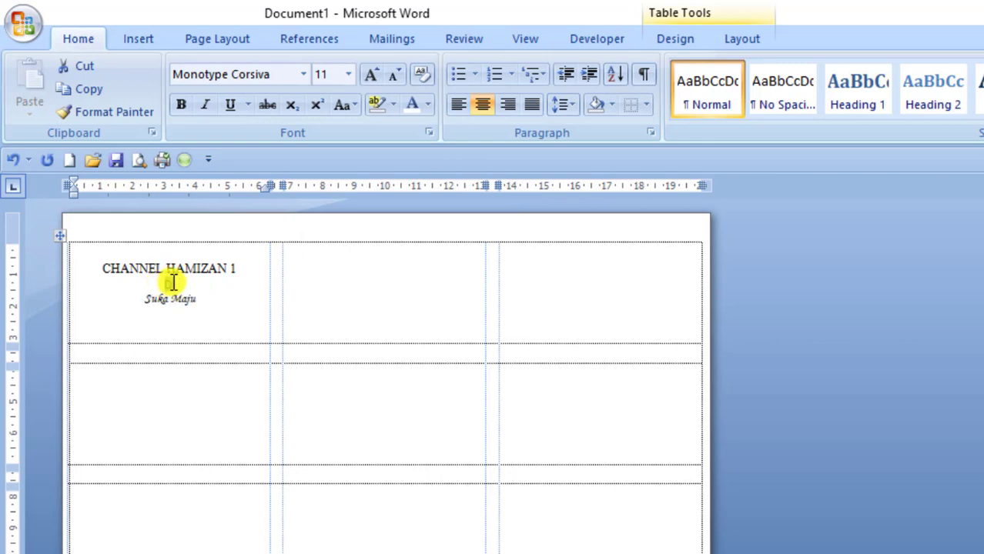
pyautogui.click(304, 74)
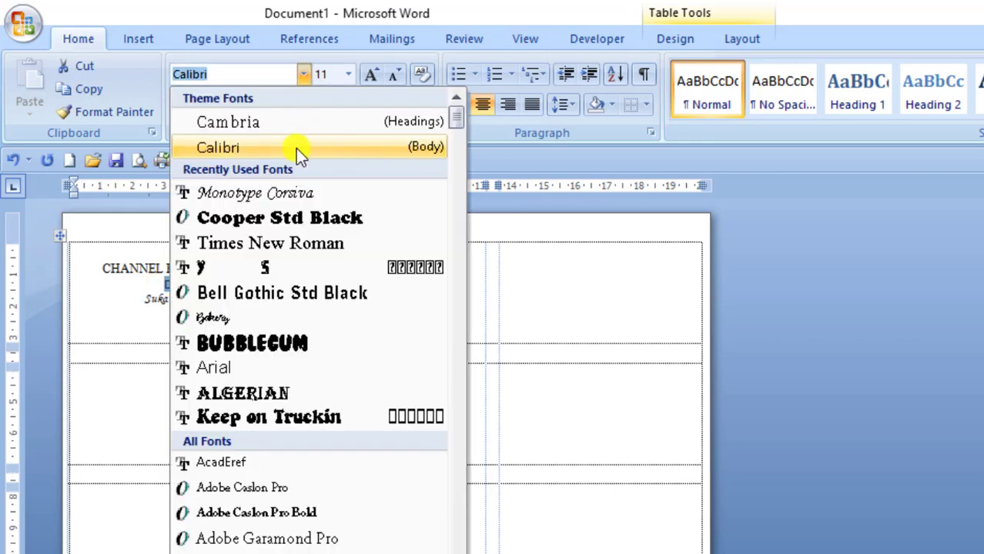
pyautogui.click(284, 194)
pyautogui.click(147, 311)
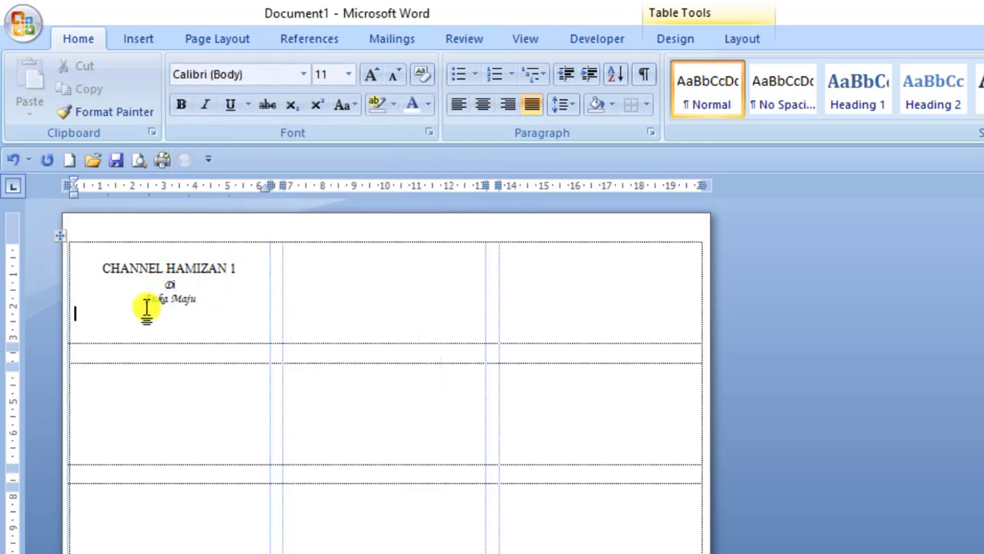
pyautogui.moveTo(143, 300); pyautogui.dragTo(212, 300)
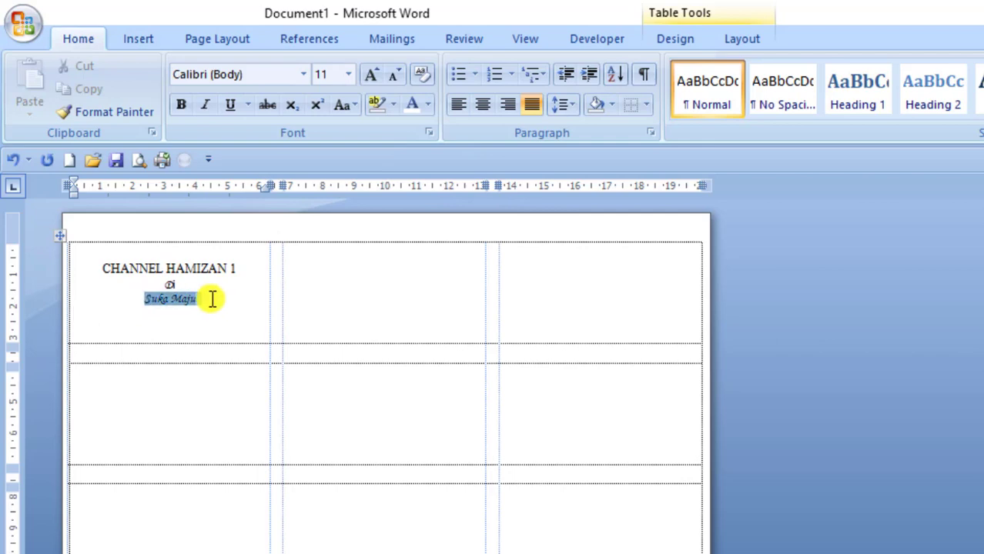
pyautogui.click(299, 74)
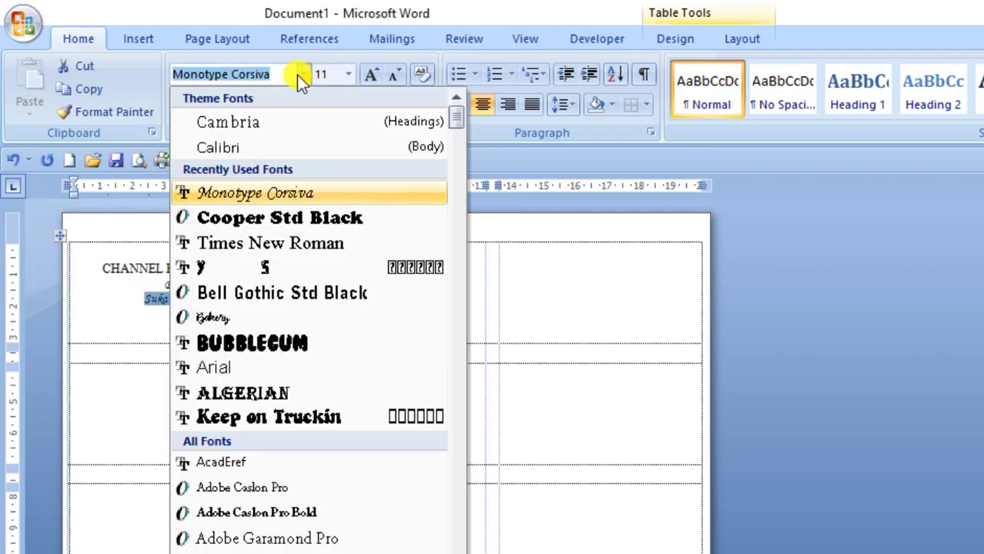
pyautogui.click(302, 243)
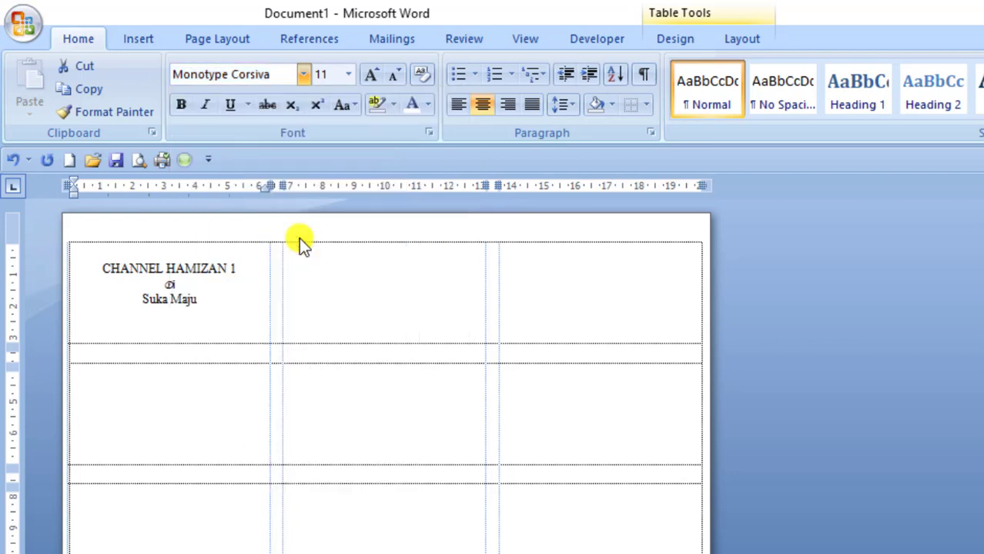
pyautogui.click(219, 281)
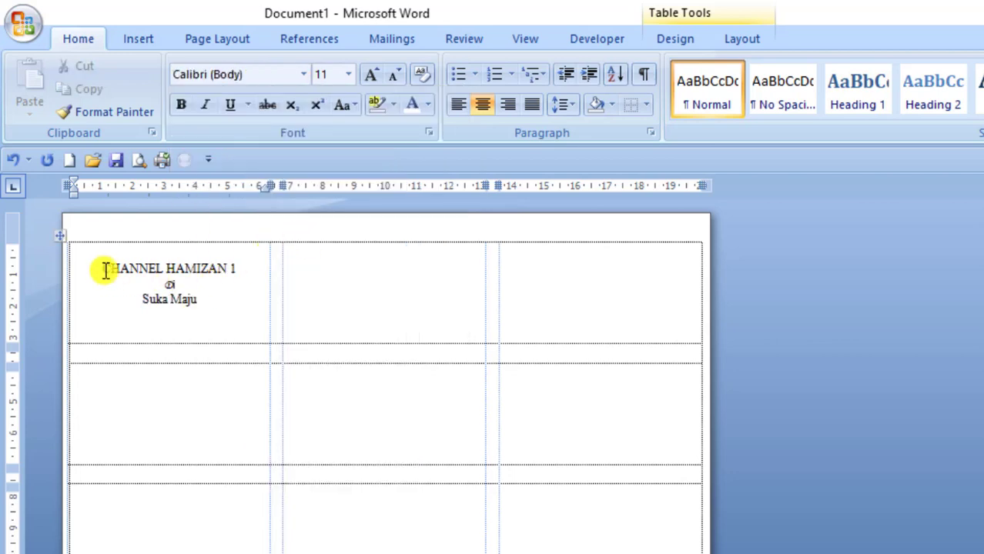
# Bold the CHANNEL HAMIZAN 1 name and set all three lines to size 12.
pyautogui.moveTo(103, 269); pyautogui.dragTo(241, 267)
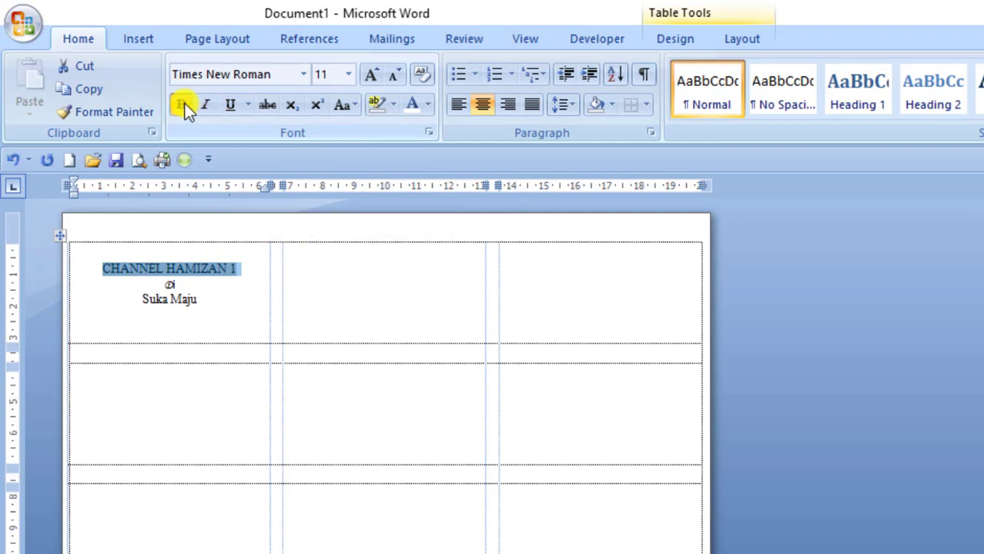
pyautogui.click(182, 105)
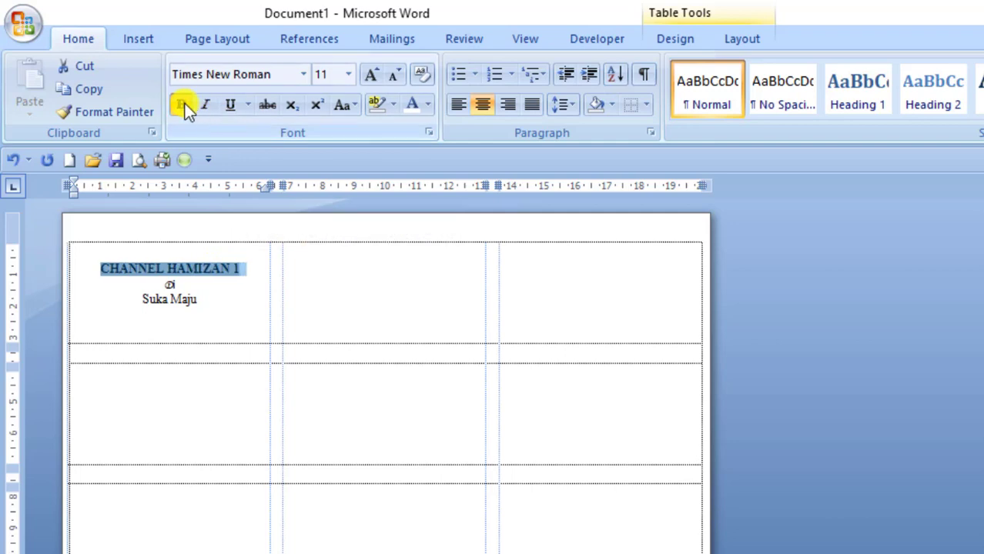
pyautogui.click(349, 75)
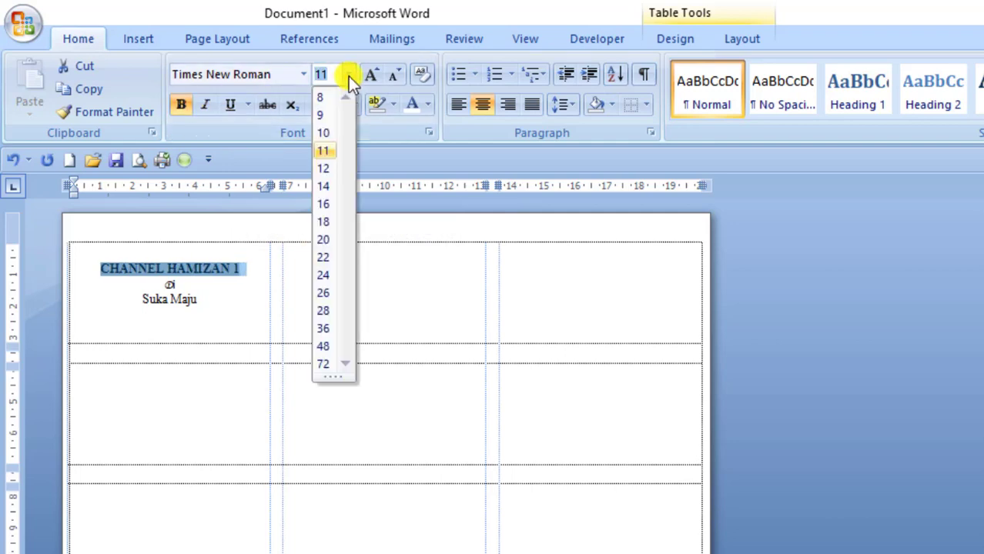
pyautogui.click(322, 171)
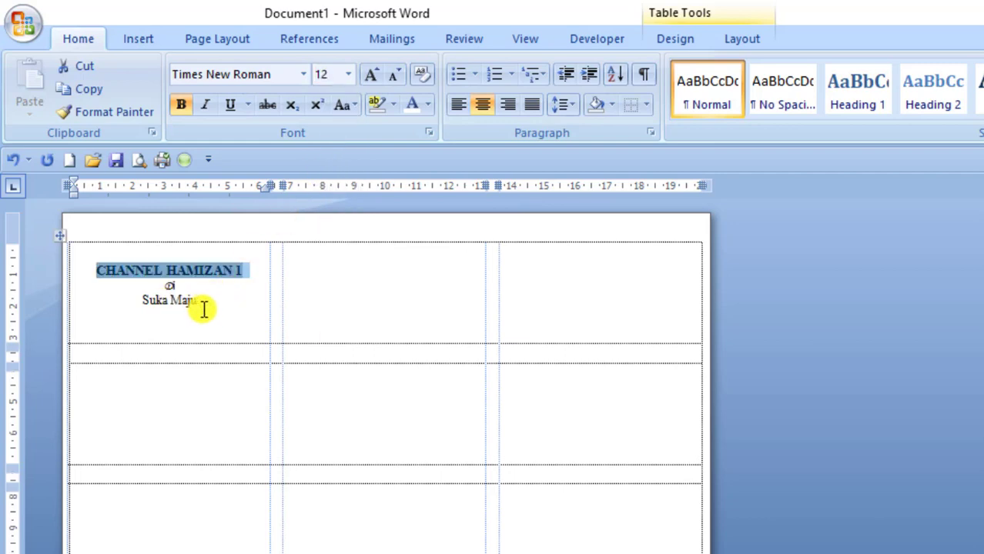
pyautogui.moveTo(202, 302)
pyautogui.mouseDown()
pyautogui.moveTo(168, 300)
pyautogui.moveTo(151, 278)
pyautogui.mouseUp()
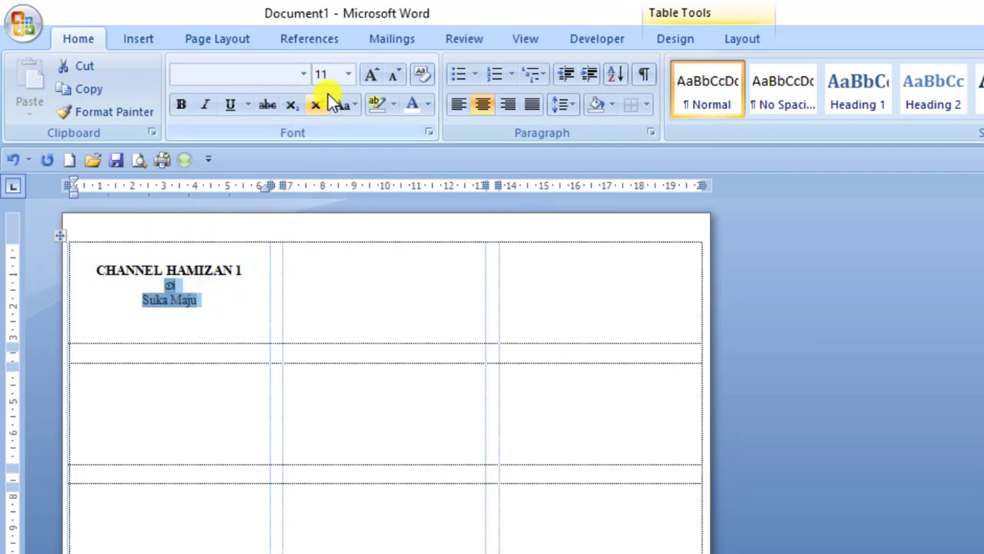
pyautogui.click(348, 74)
pyautogui.click(328, 166)
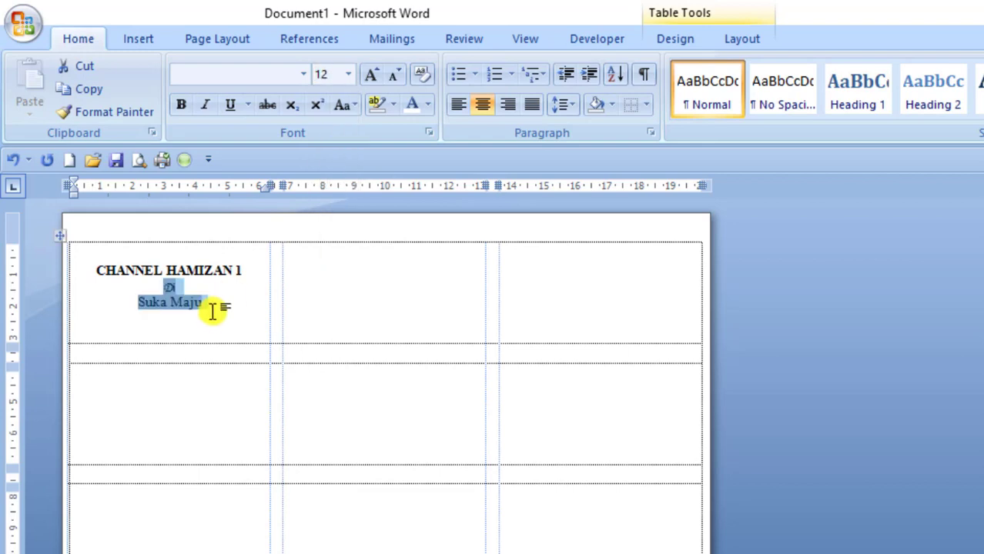
pyautogui.click(203, 312)
pyautogui.moveTo(83, 270); pyautogui.dragTo(232, 300)
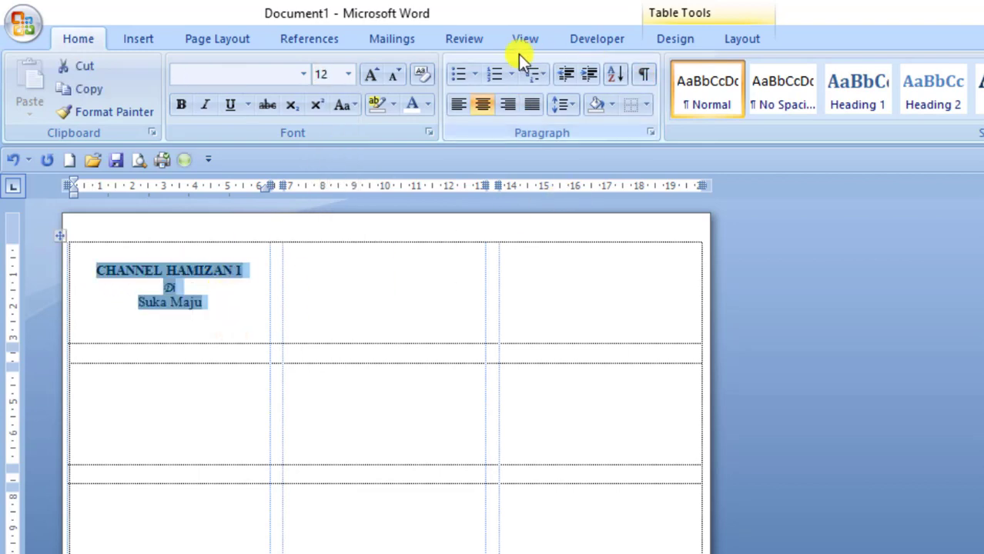
# Run Update Labels to copy the first label's layout to all twelve labels.
pyautogui.click(391, 39)
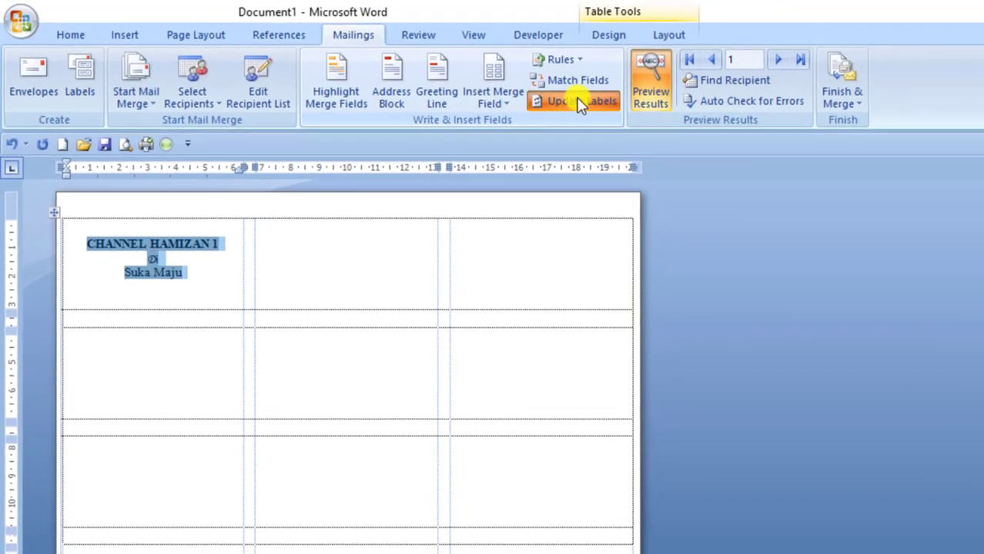
pyautogui.click(640, 111)
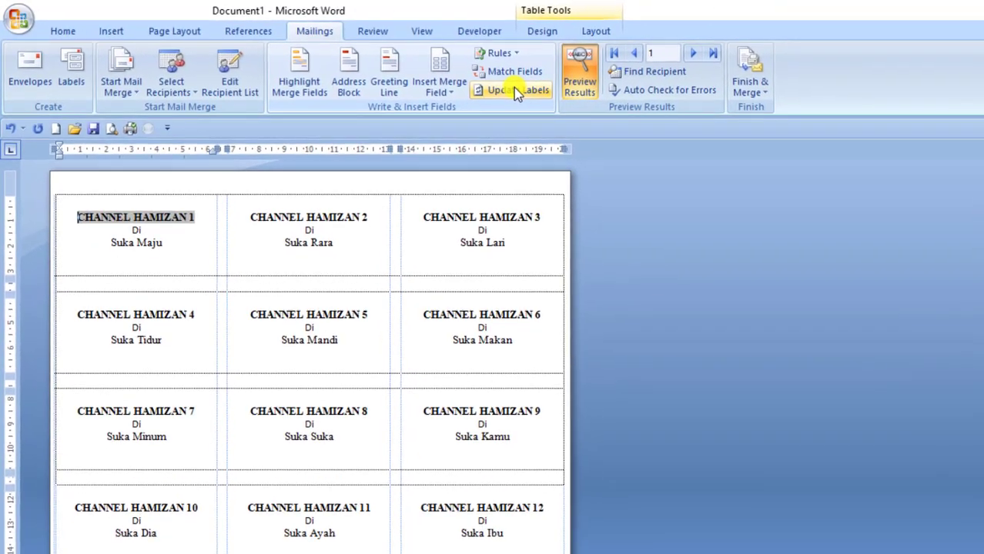
pyautogui.click(349, 233)
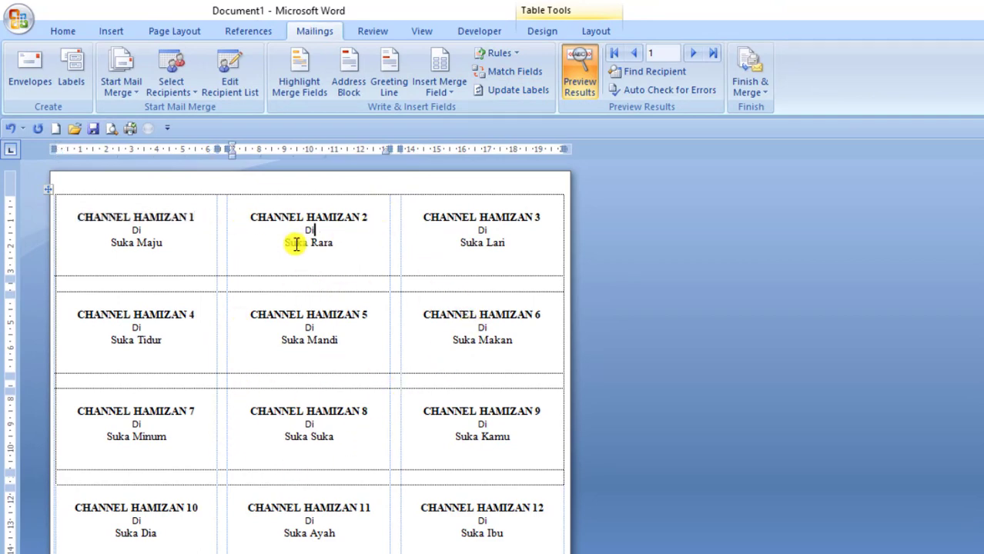
pyautogui.moveTo(139, 228); pyautogui.dragTo(152, 244)
pyautogui.click(152, 244)
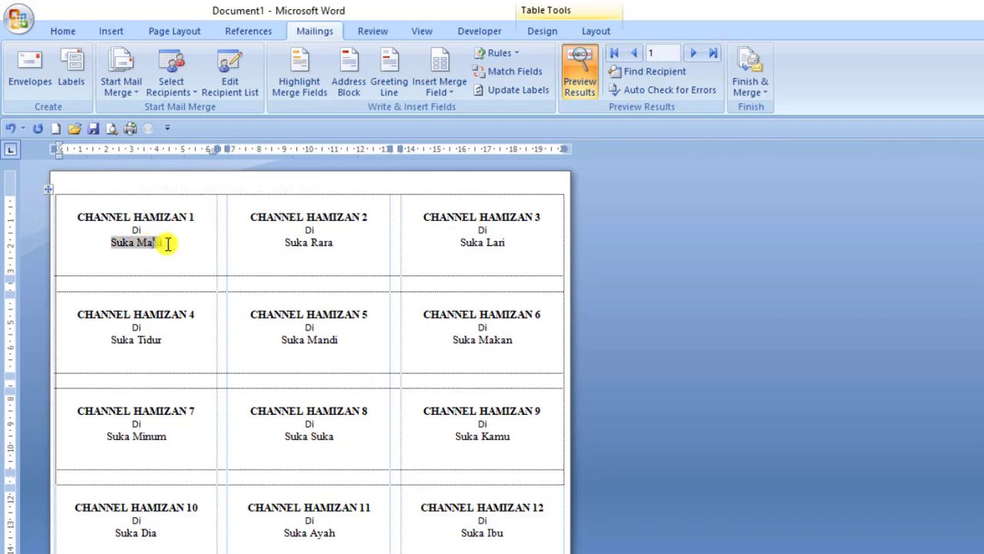
pyautogui.click(171, 246)
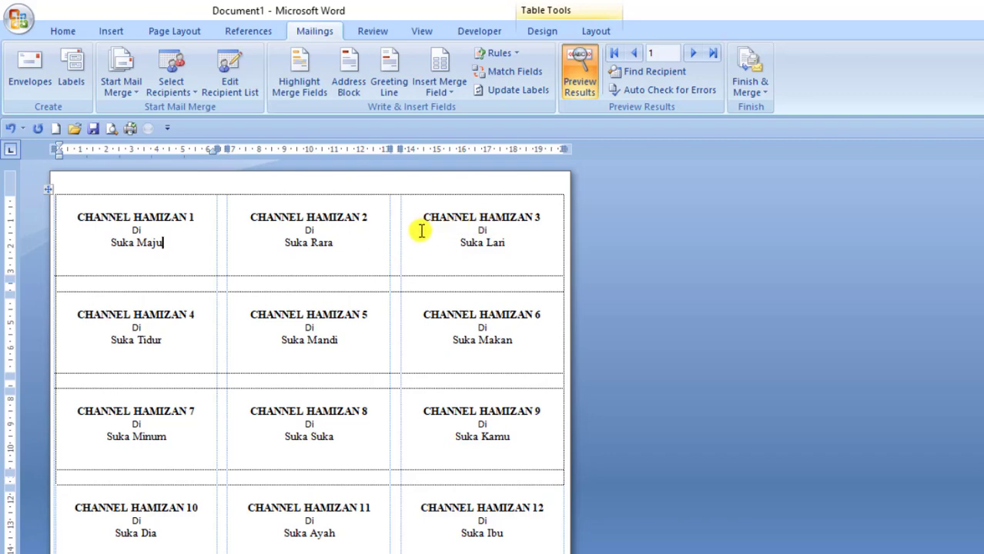
# Look at the Finish & Merge options without using them, then select the first label's name.
pyautogui.click(757, 93)
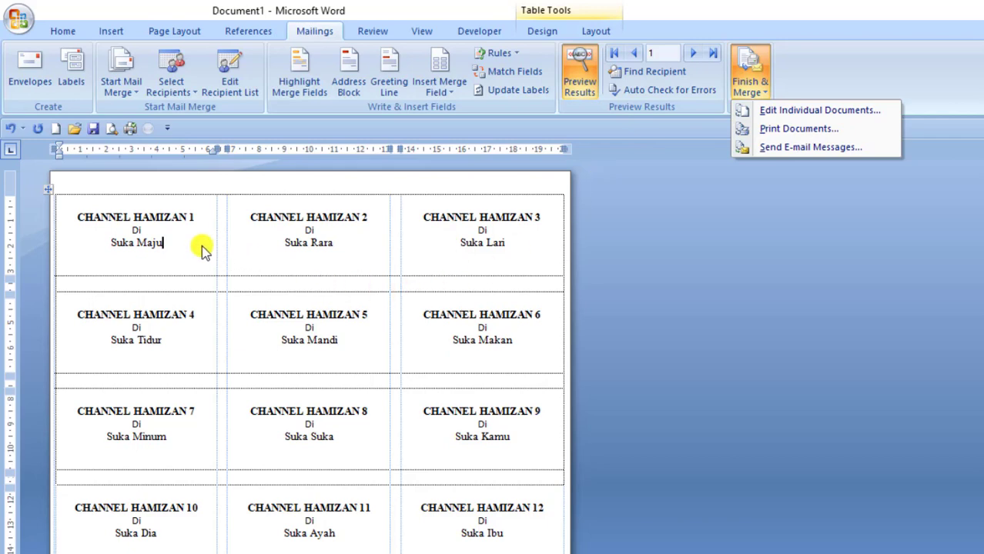
pyautogui.click(180, 237)
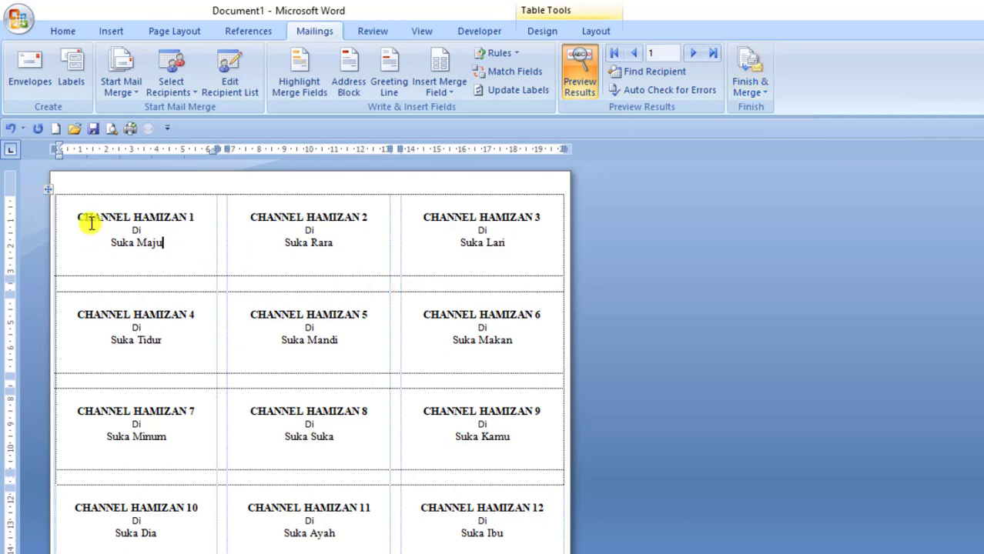
pyautogui.moveTo(74, 216); pyautogui.dragTo(199, 216)
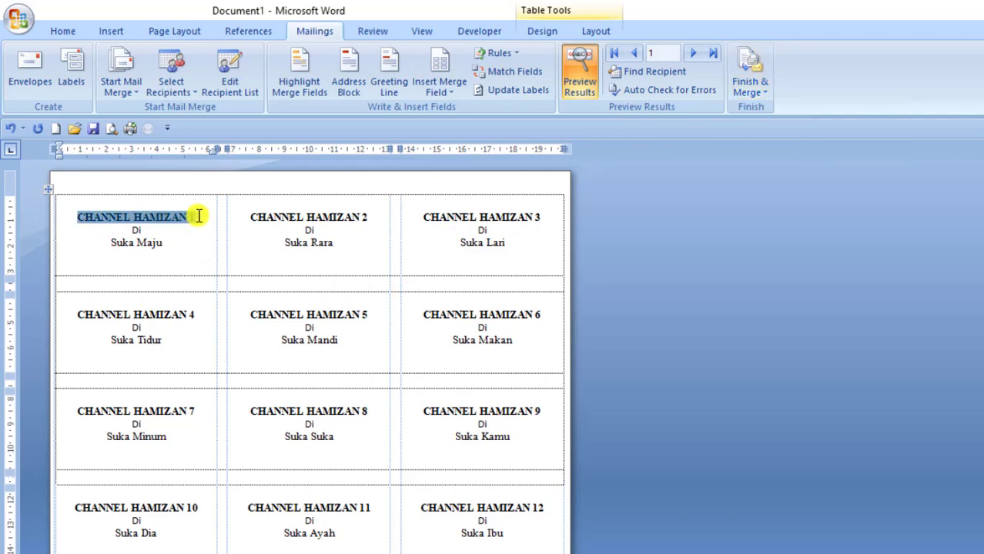
# Set the name to Monotype Corsiva and update all labels with it.
pyautogui.click(63, 31)
pyautogui.click(243, 60)
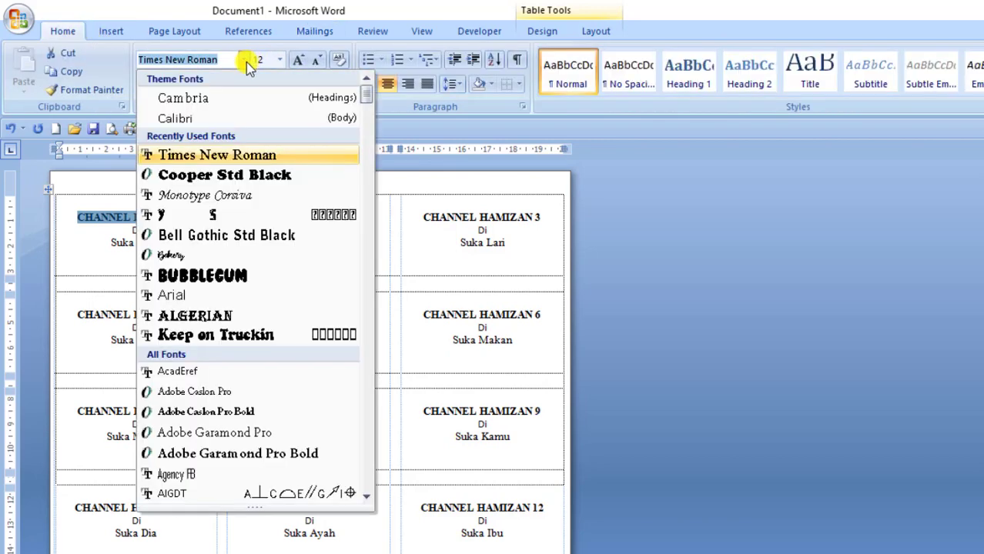
pyautogui.click(264, 197)
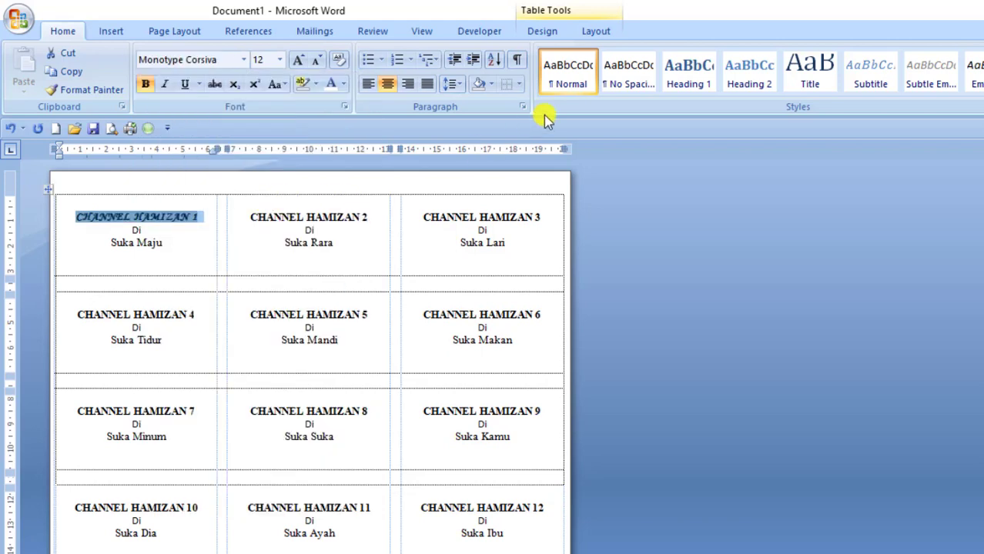
pyautogui.click(315, 31)
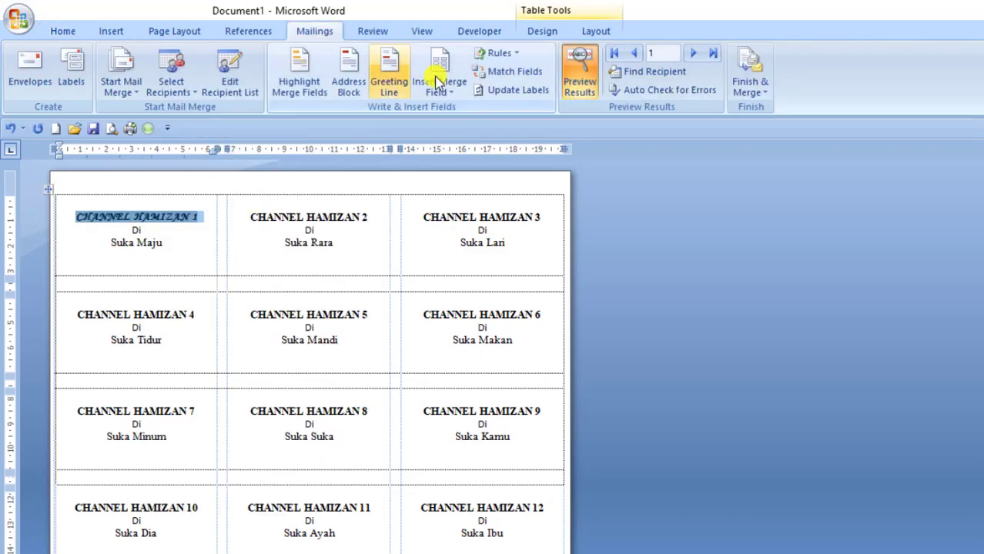
pyautogui.click(500, 92)
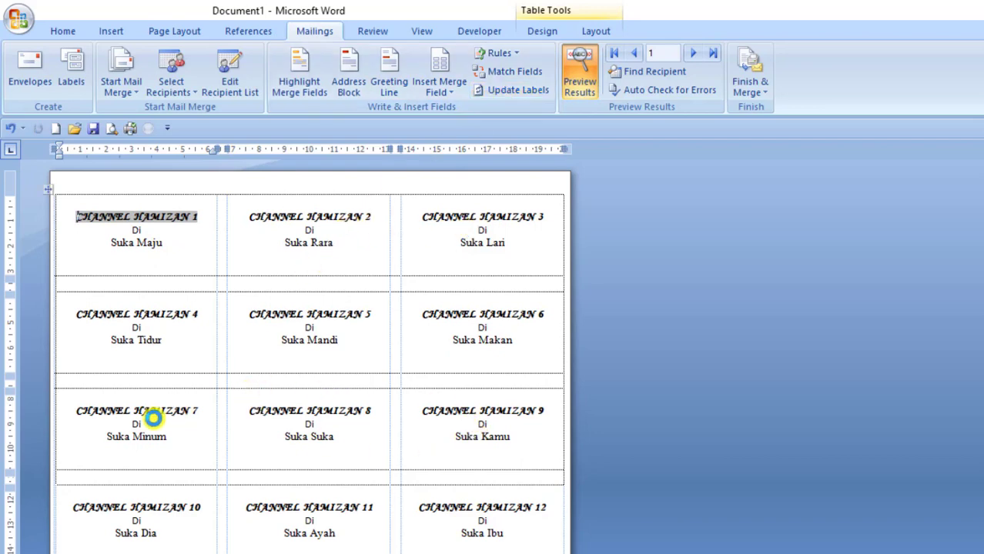
pyautogui.click(187, 248)
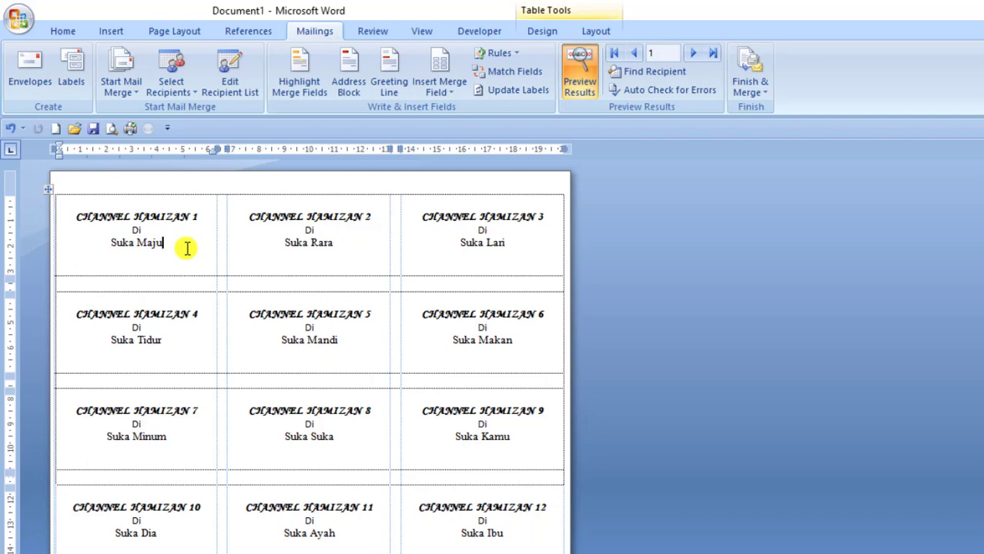
# Step through the merge preview with the record arrows, settling on record 2.
pyautogui.click(692, 51)
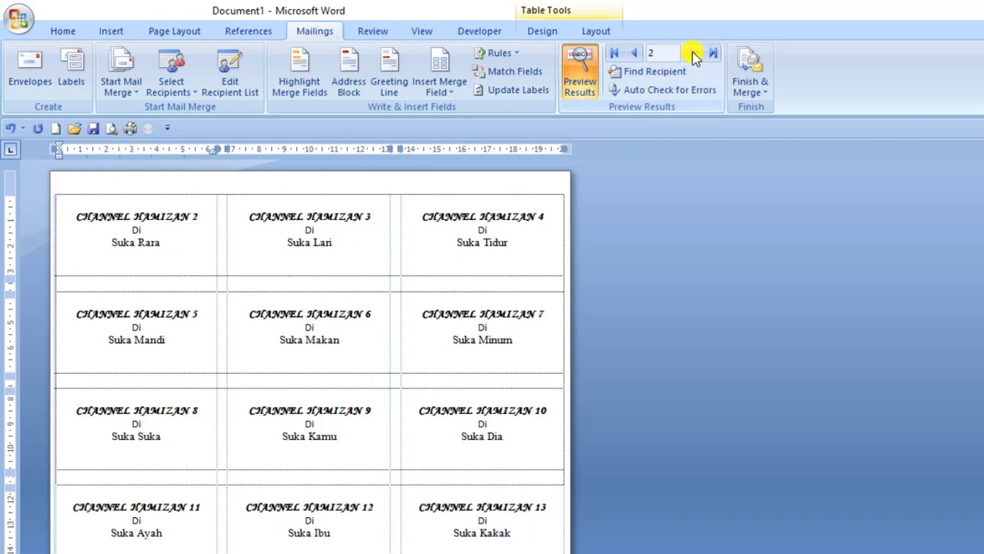
pyautogui.click(691, 52)
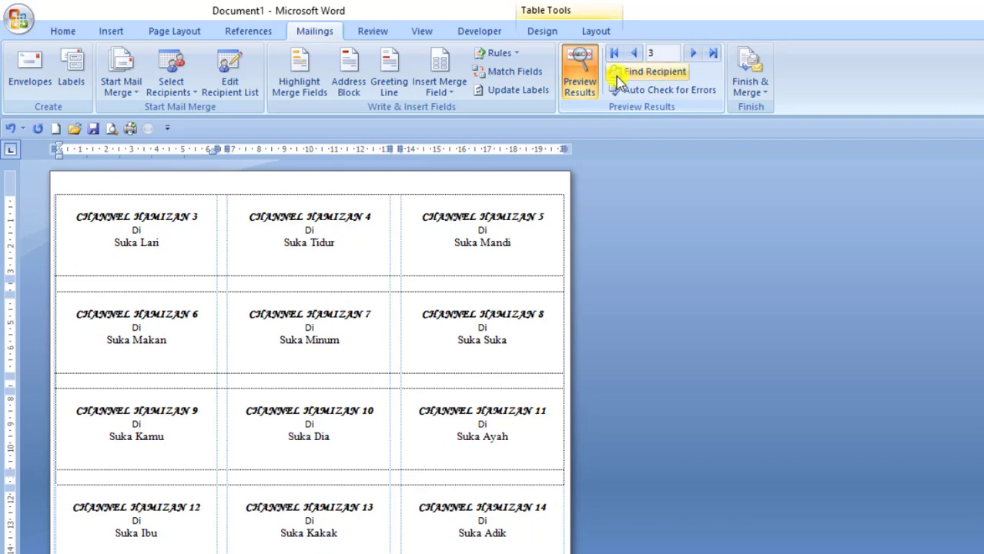
pyautogui.click(634, 53)
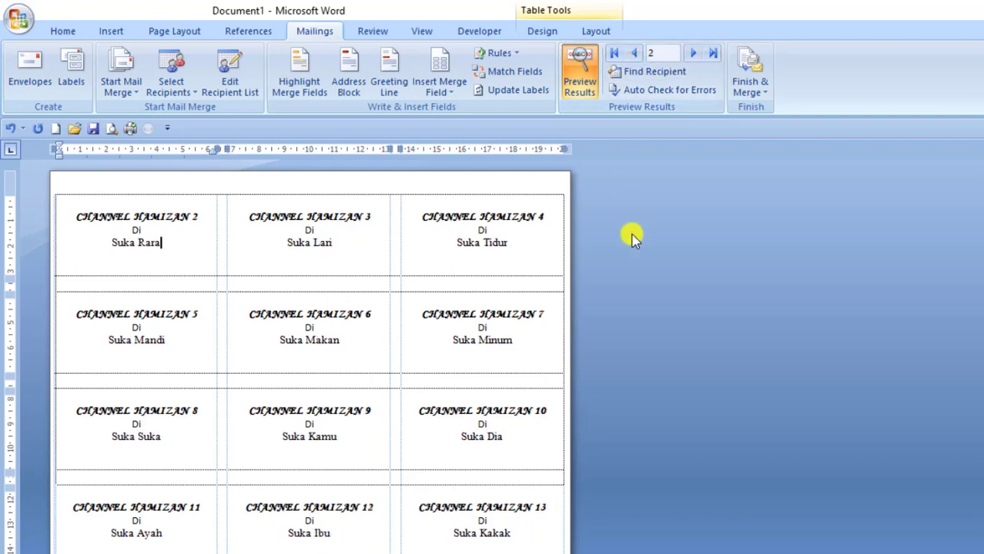